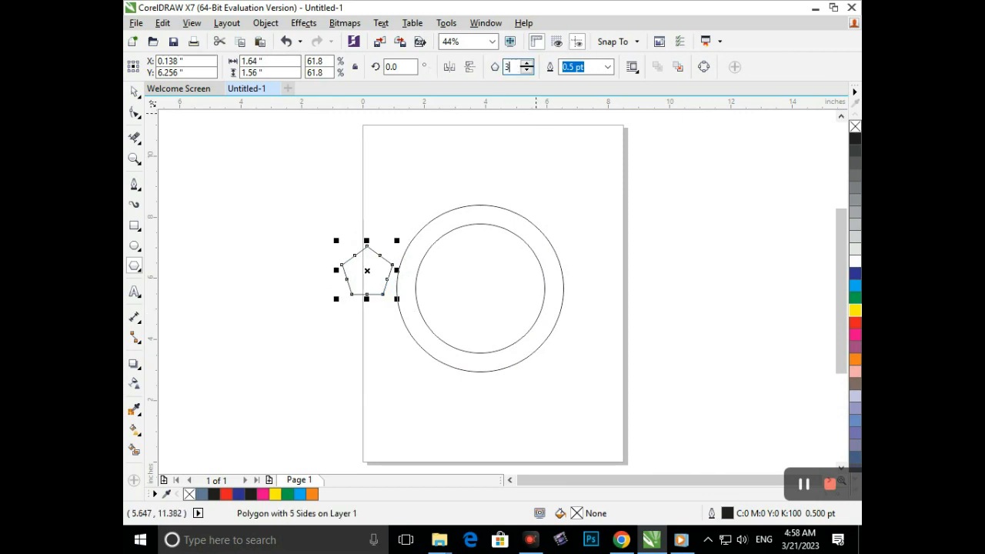
# - Set the selected polygon's number of sides to 6 and deselect it
pyautogui.write('3')
pyautogui.press('Return')
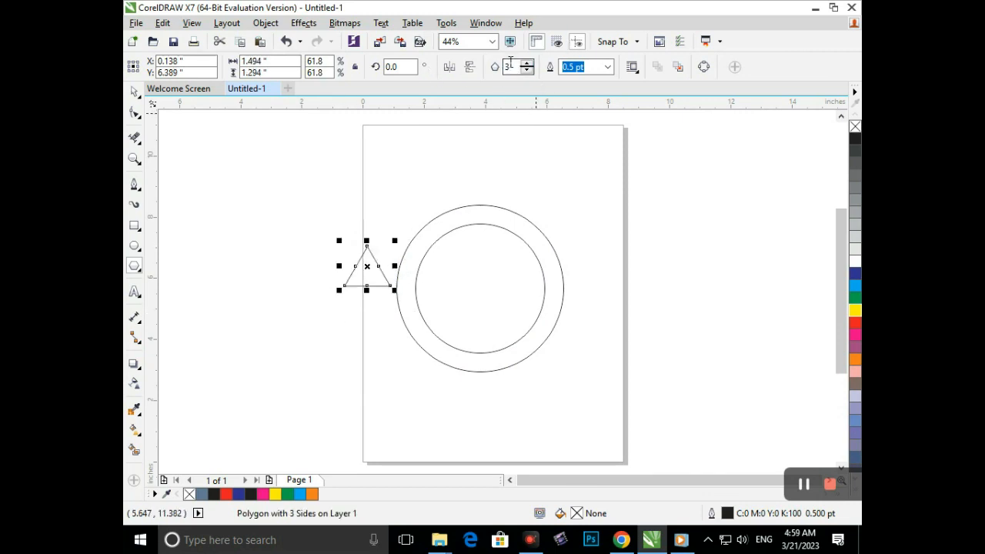
pyautogui.write('6')
pyautogui.press('Return')
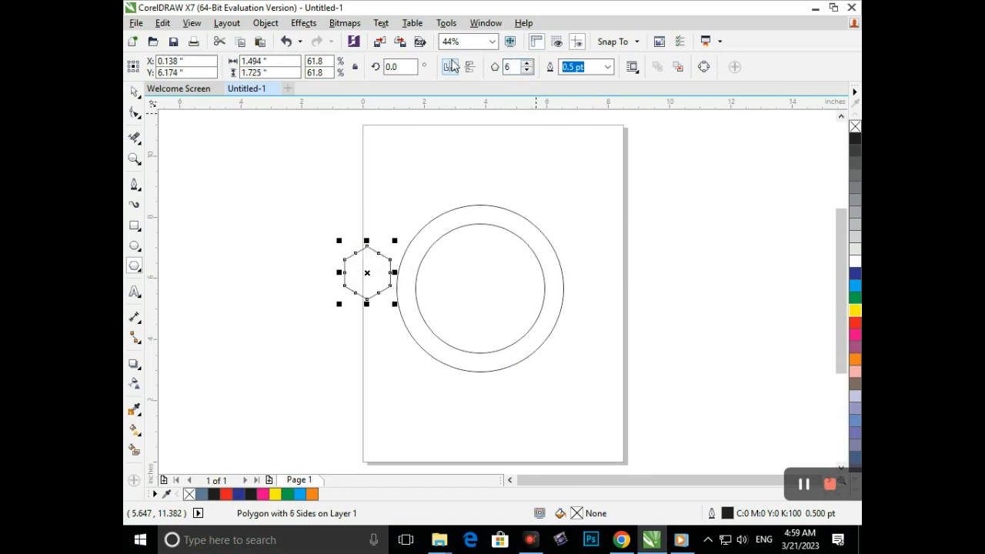
pyautogui.click(134, 91)
pyautogui.click(365, 321)
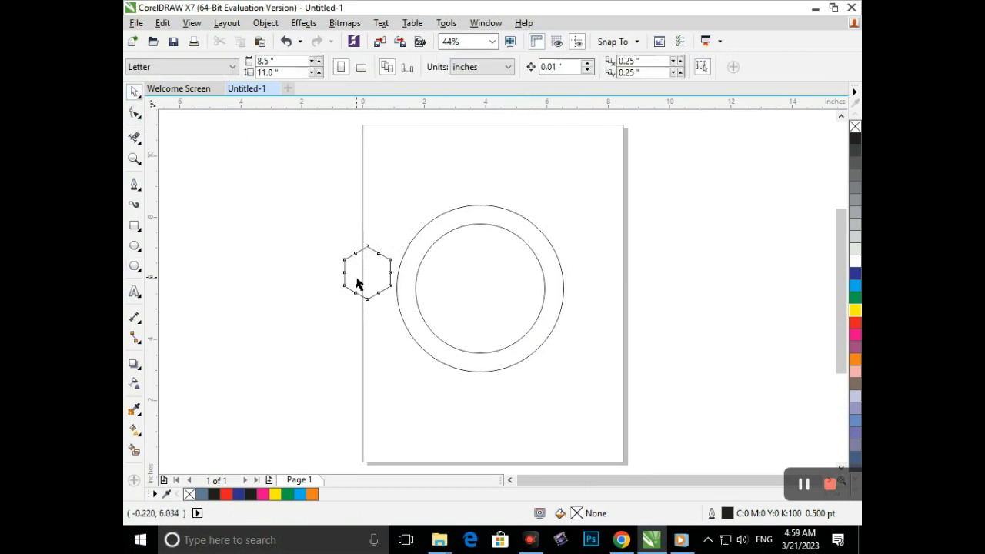
# - Move the hexagon over the circles' left edge and build three concentric hexagons from it, the outermost about 2.56 in wide
pyautogui.moveTo(357, 282)
pyautogui.mouseDown()
pyautogui.moveTo(400, 288)
pyautogui.moveTo(370, 367)
pyautogui.mouseUp()
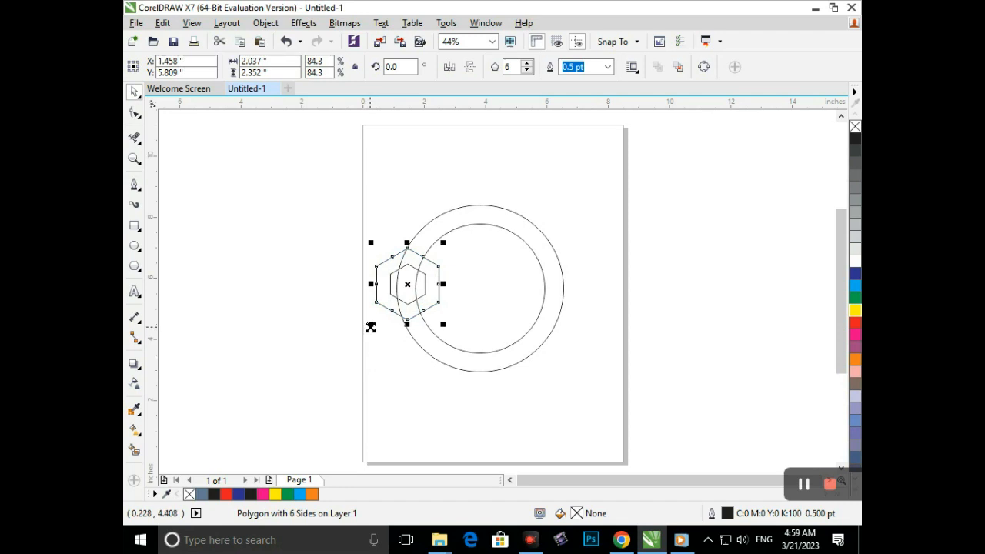
pyautogui.moveTo(371, 327); pyautogui.dragTo(365, 352)
pyautogui.click(328, 308)
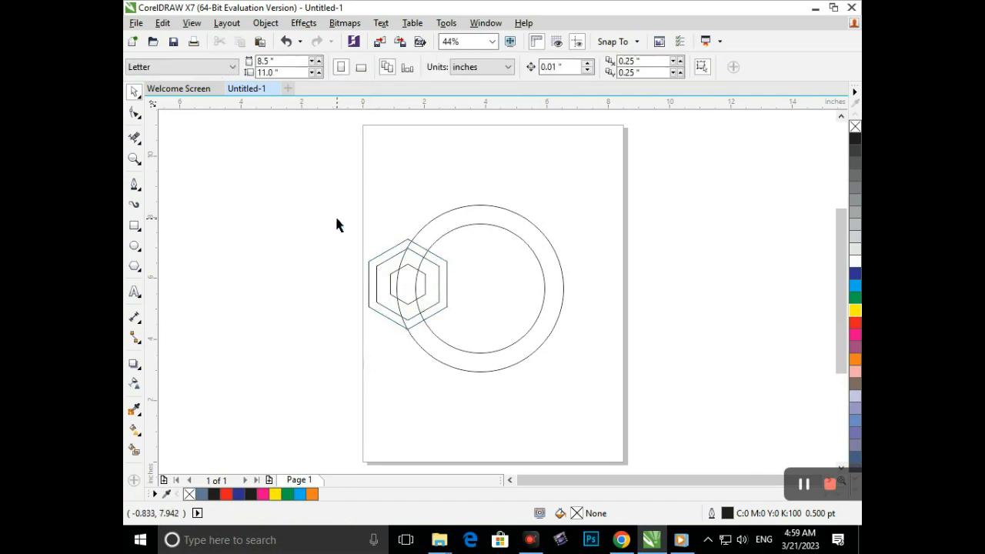
# - Place a mirrored copy of the three nested hexagons over the right edge of the circles
pyautogui.moveTo(336, 223); pyautogui.dragTo(465, 363)
pyautogui.moveTo(363, 285); pyautogui.dragTo(549, 275)
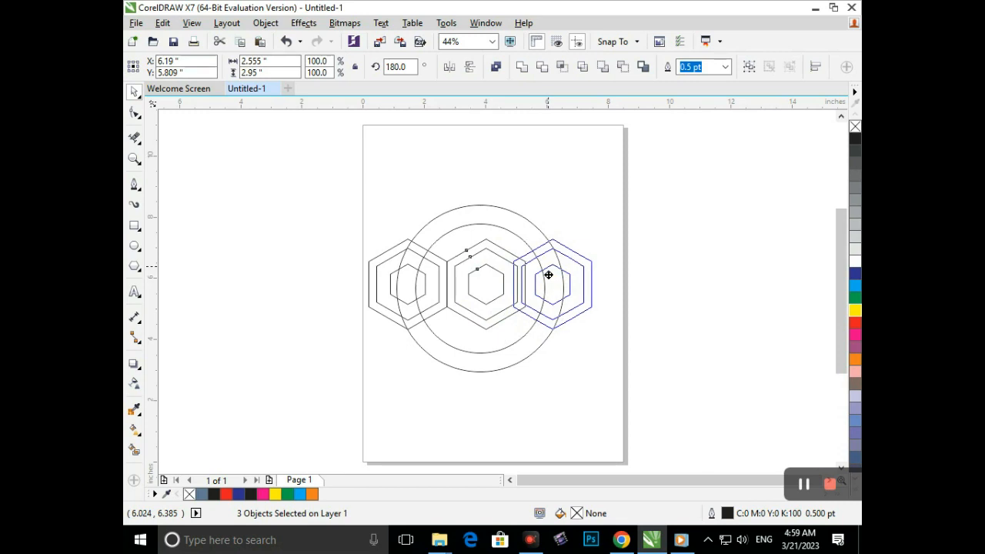
pyautogui.moveTo(548, 275); pyautogui.dragTo(549, 275)
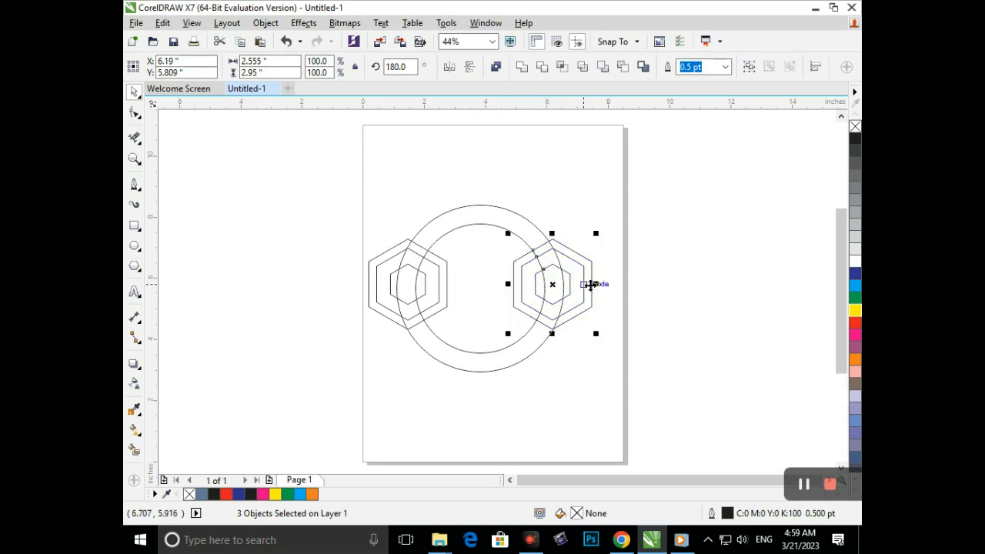
pyautogui.click(658, 322)
# - Enlarge the left set of three hexagons to about 3.45 by 3.98 in and shift it slightly right and down
pyautogui.moveTo(479, 333); pyautogui.dragTo(480, 334)
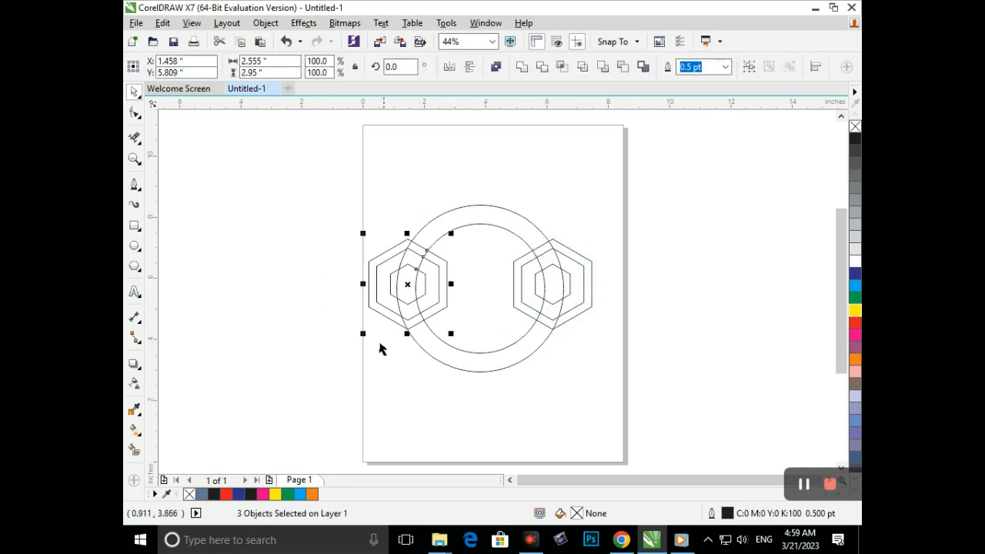
pyautogui.moveTo(364, 337); pyautogui.dragTo(350, 351)
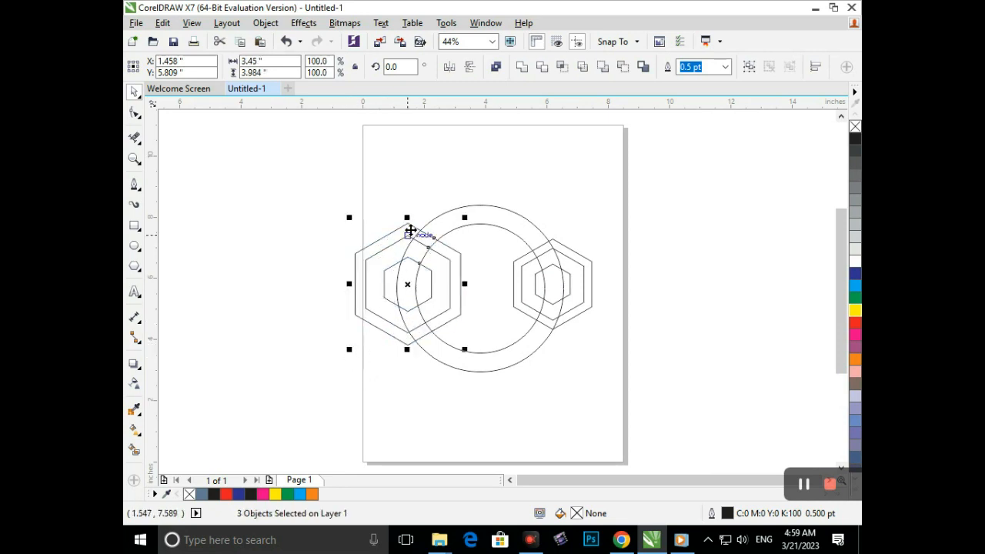
pyautogui.moveTo(411, 231); pyautogui.dragTo(420, 244)
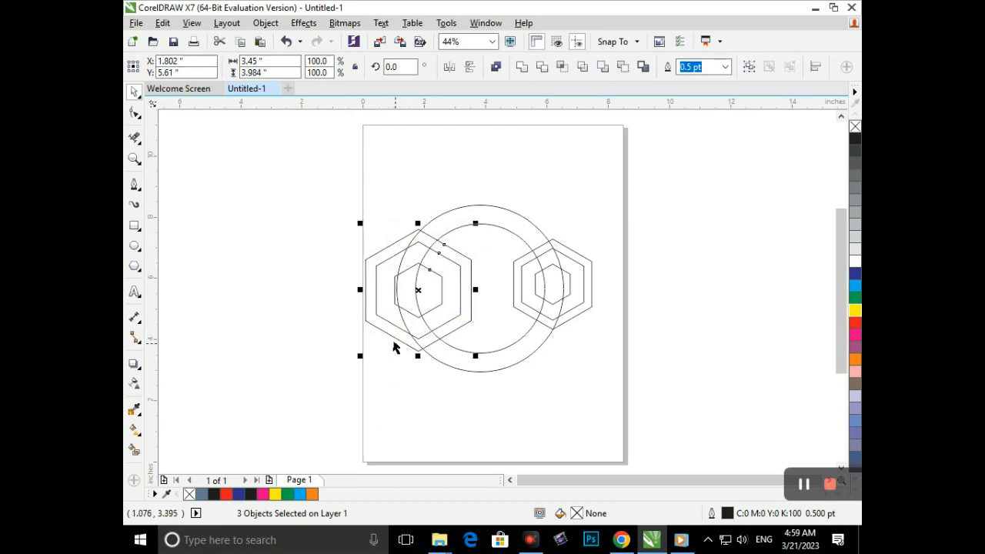
pyautogui.click(369, 367)
# - Shift the innermost left hexagon slightly outward and scale the whole left hexagon set down to about 2.96 by 3.42 in
pyautogui.click(418, 270)
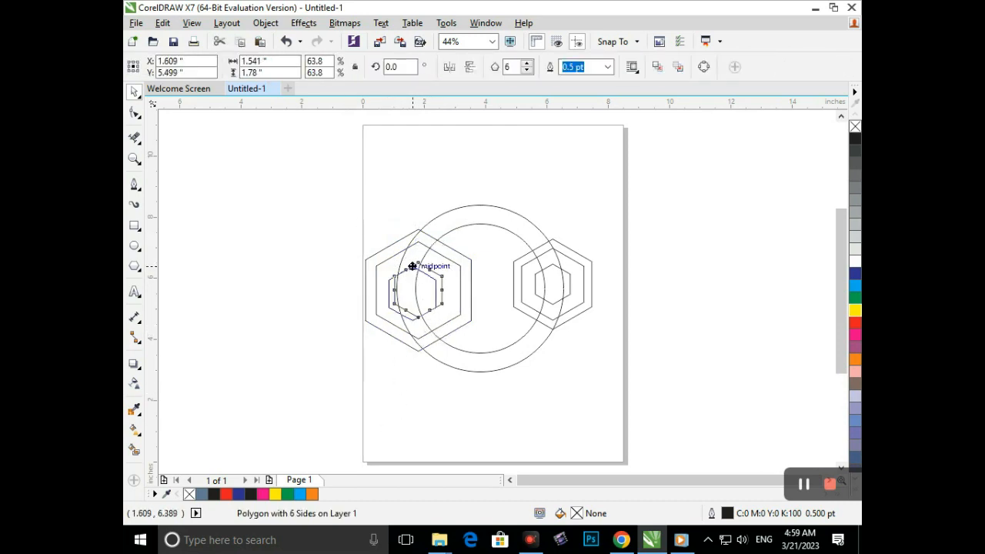
pyautogui.click(416, 410)
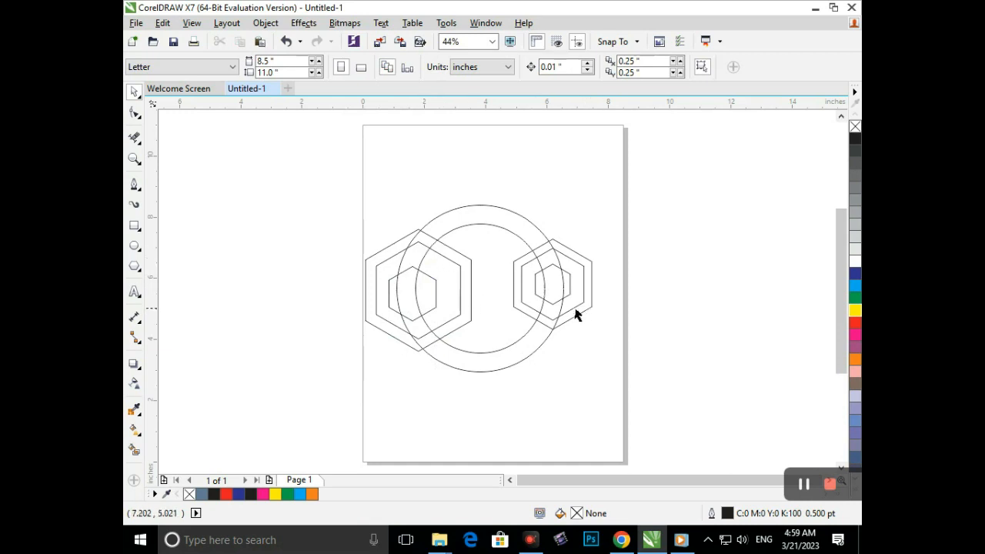
pyautogui.moveTo(381, 254); pyautogui.dragTo(493, 374)
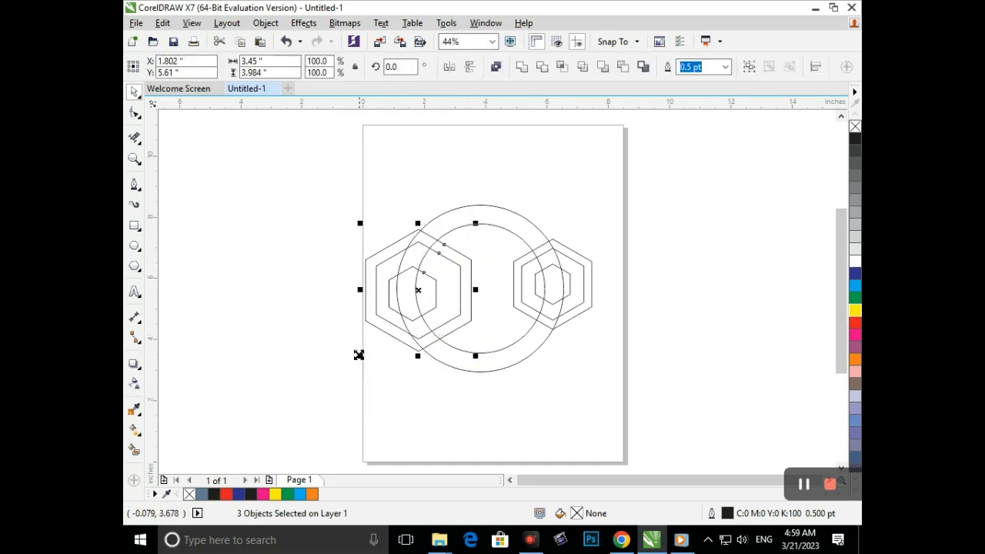
pyautogui.moveTo(363, 354); pyautogui.dragTo(367, 361)
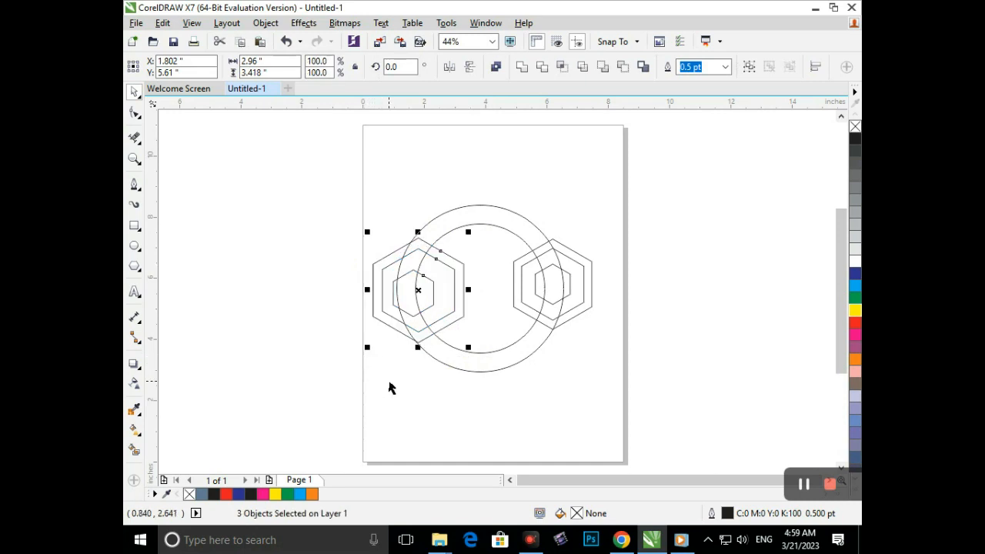
pyautogui.click(399, 405)
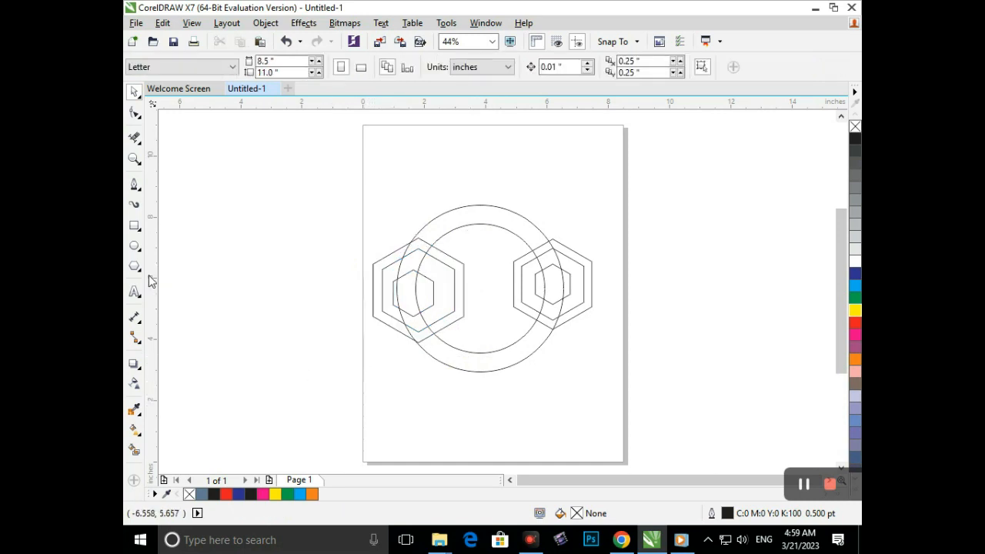
# - Draw a narrow vertical rectangle about 0.47 by 1.79 in at the centre of the circles
pyautogui.click(135, 227)
pyautogui.moveTo(472, 261); pyautogui.dragTo(487, 318)
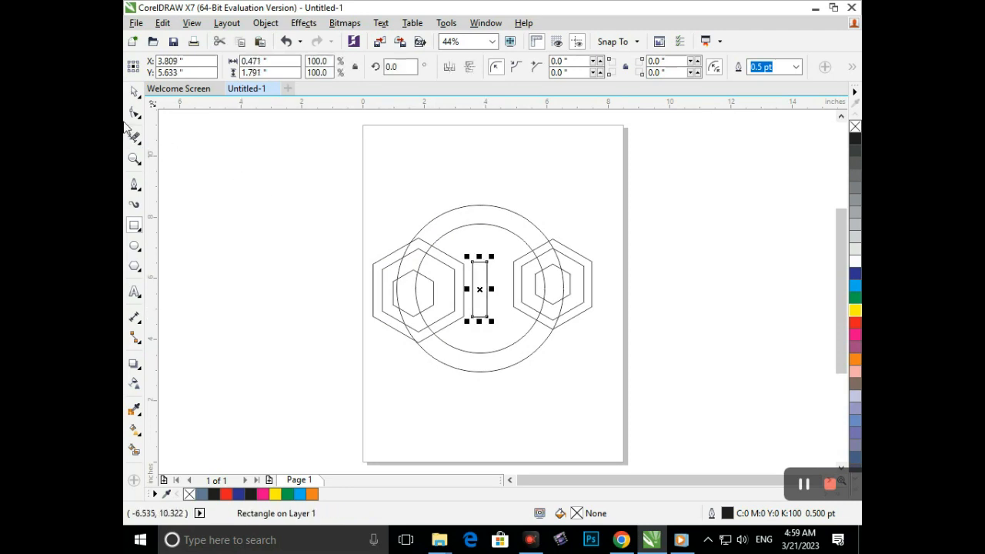
pyautogui.press('space')
pyautogui.click(634, 234)
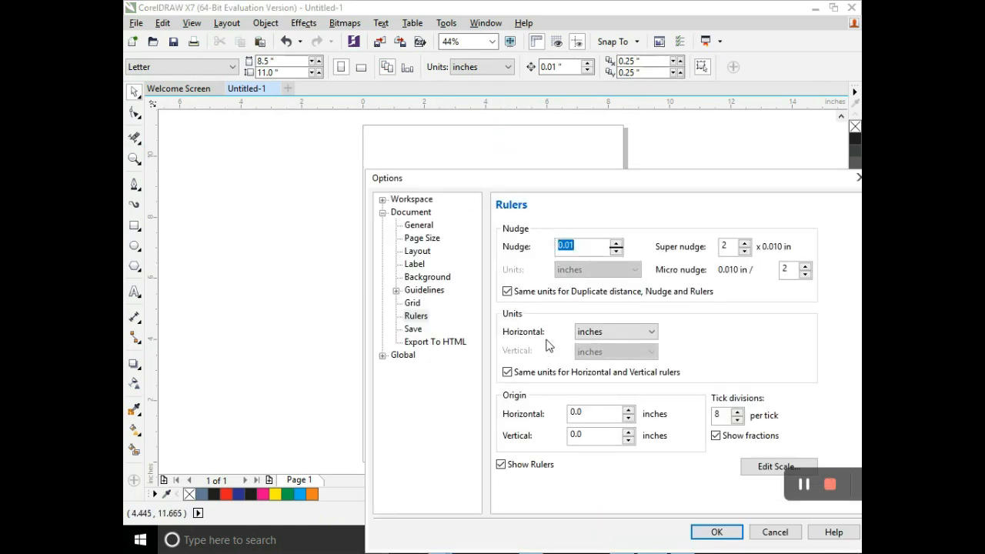
pyautogui.click(775, 532)
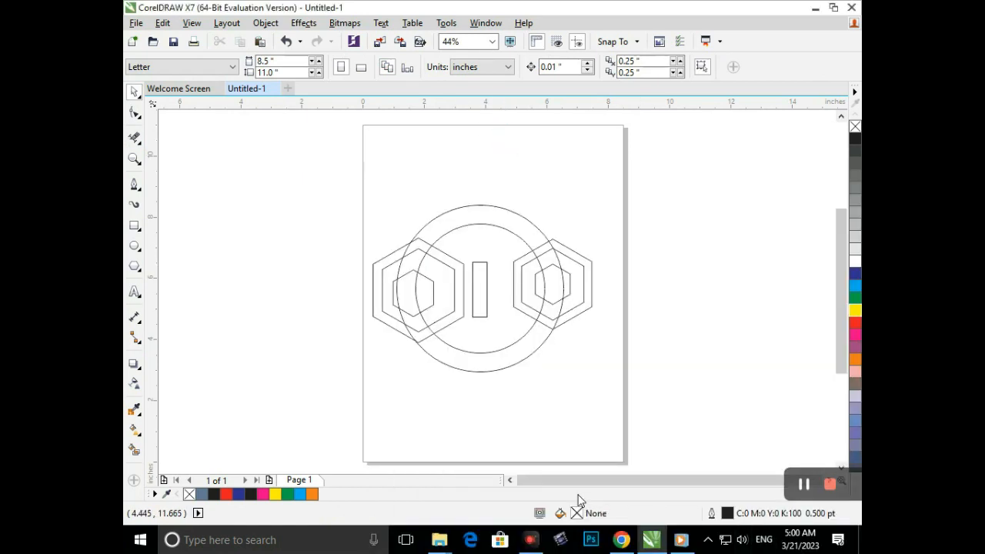
# - Replace the right hexagon set with a horizontally mirrored copy of the resized left set
pyautogui.moveTo(629, 220); pyautogui.dragTo(501, 360)
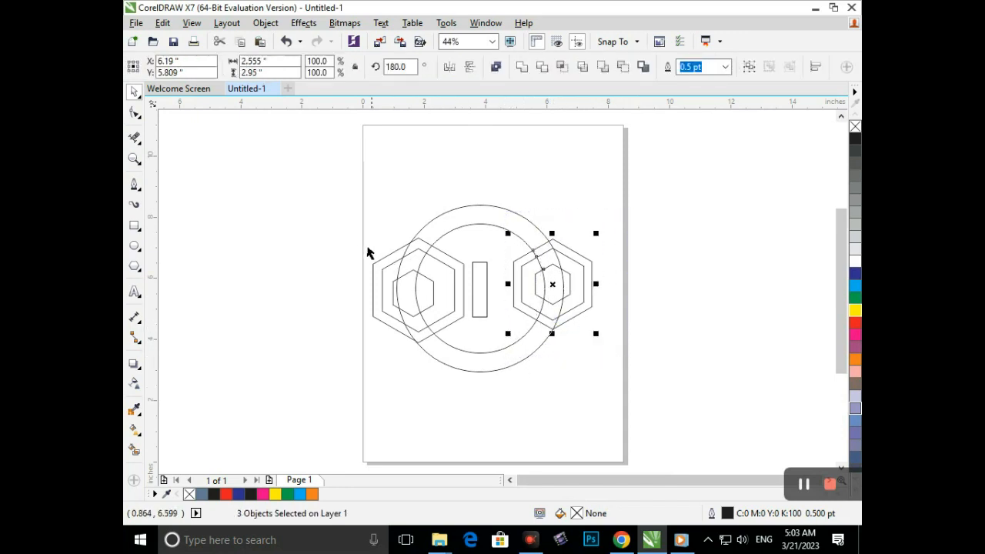
pyautogui.press('Delete')
pyautogui.moveTo(317, 205); pyautogui.dragTo(470, 377)
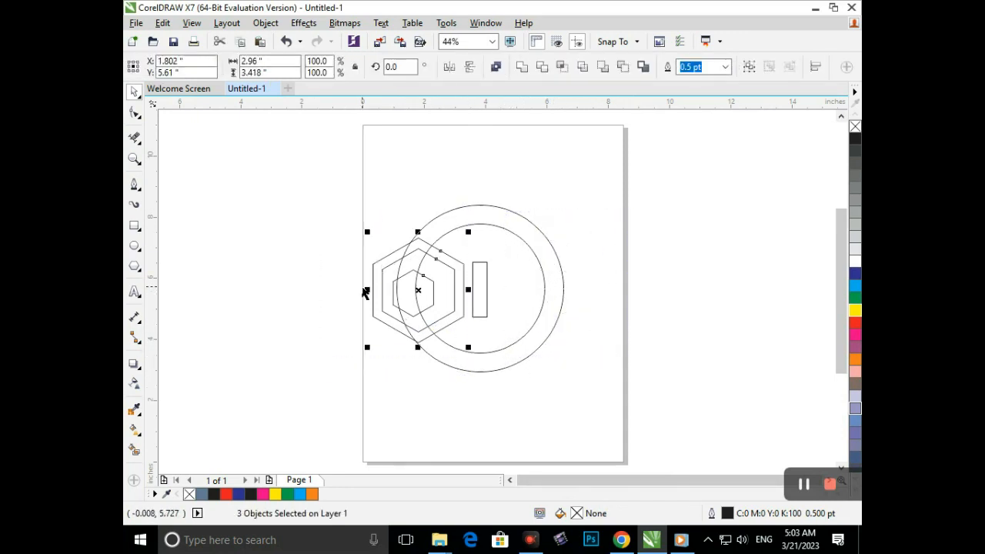
pyautogui.moveTo(366, 289); pyautogui.dragTo(528, 291)
pyautogui.rightClick(499, 295)
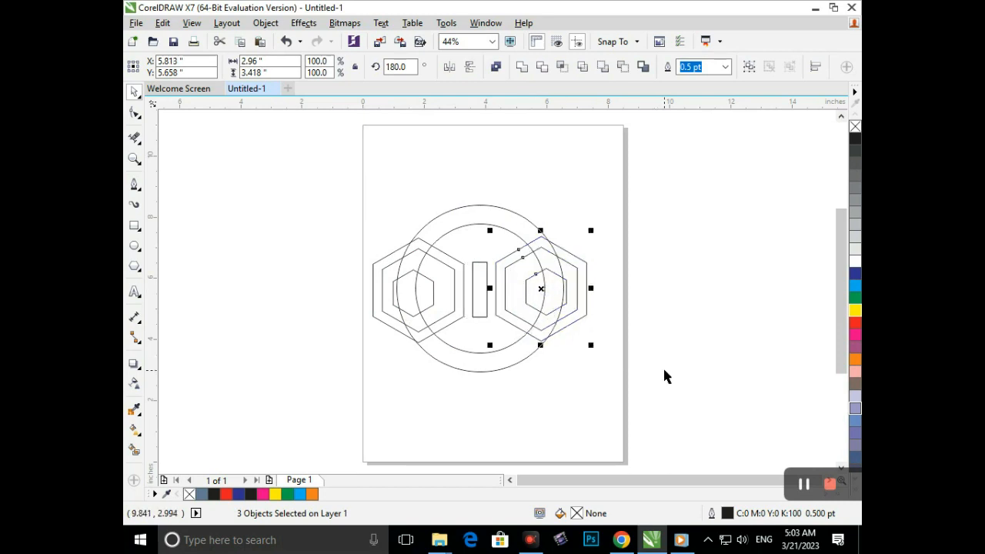
# - Nudge the mirrored hexagon set 0.05 in right and 0.02 in down, and deselect it
pyautogui.press('Right')
pyautogui.press('Right')
pyautogui.press('Right')
pyautogui.press('Right')
pyautogui.press('Down')
pyautogui.press('Down')
pyautogui.press('Right')
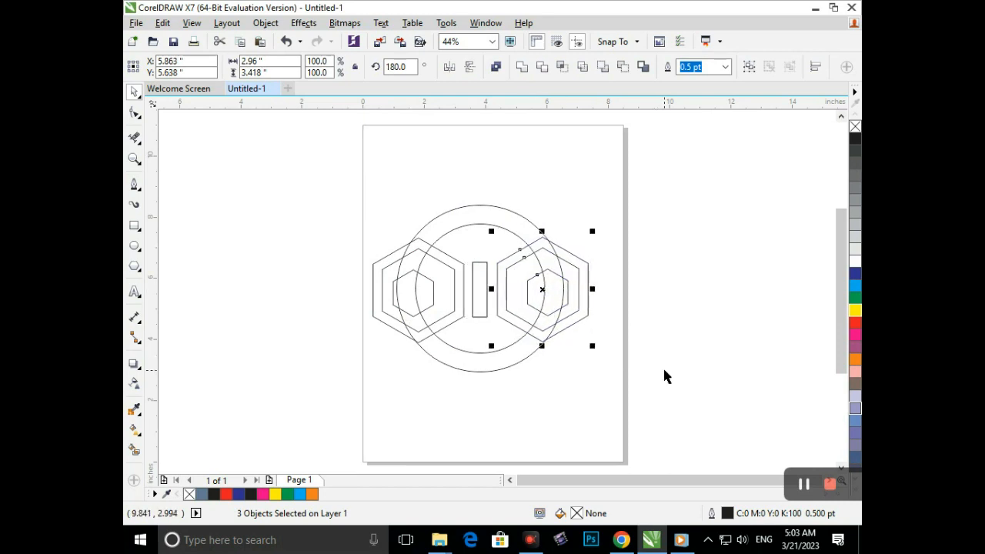
pyautogui.click(600, 397)
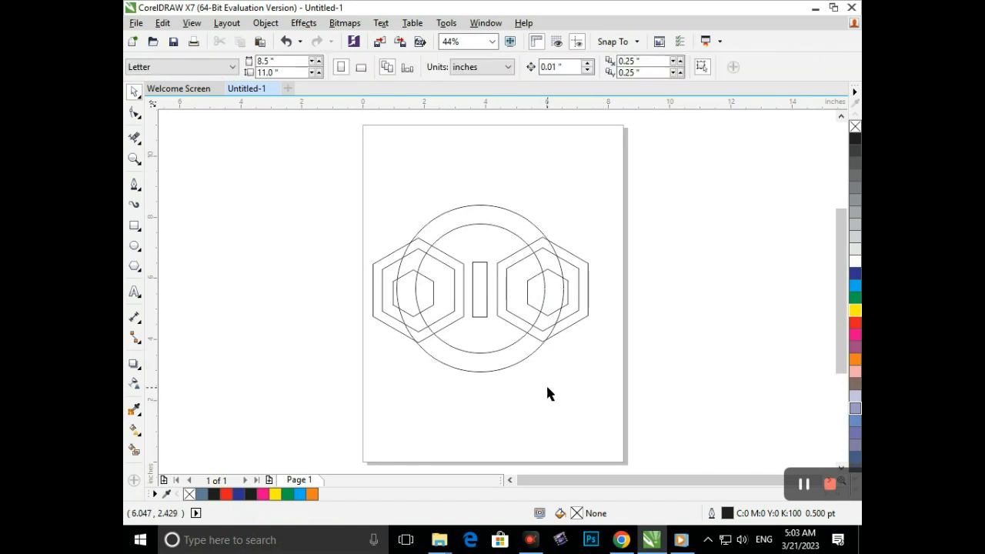
# - Draw a small circle about 0.64 in across just above the central rectangle
pyautogui.click(134, 245)
pyautogui.moveTo(468, 239); pyautogui.dragTo(487, 248)
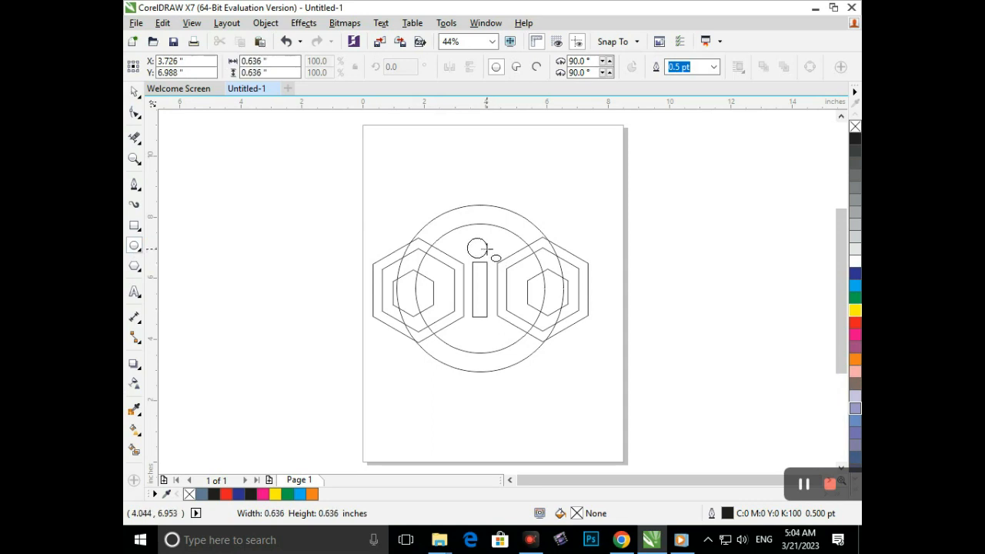
pyautogui.click(135, 92)
pyautogui.click(453, 261)
pyautogui.click(475, 257)
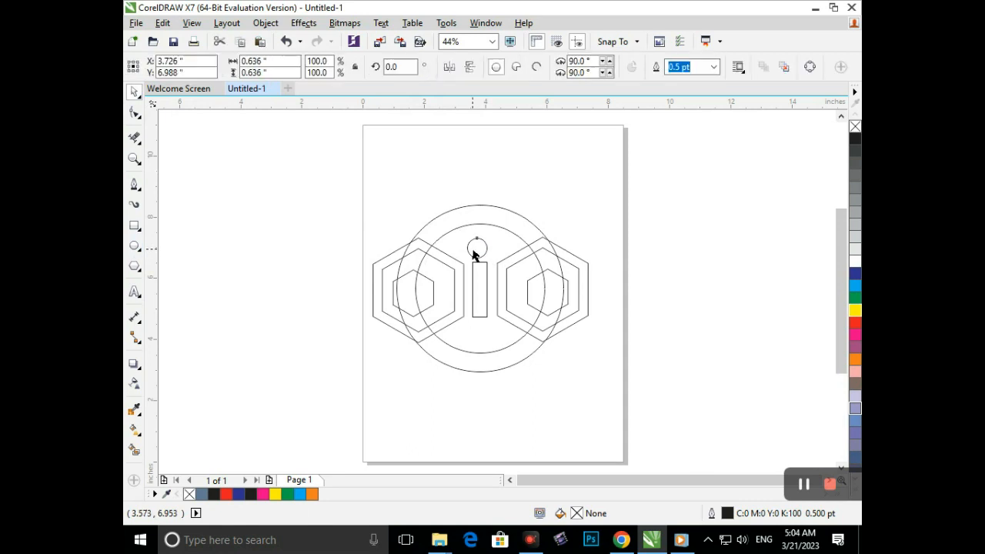
# - Scale the small circle above the rectangle down to about 0.55 in across
pyautogui.scroll(4, 474, 240)
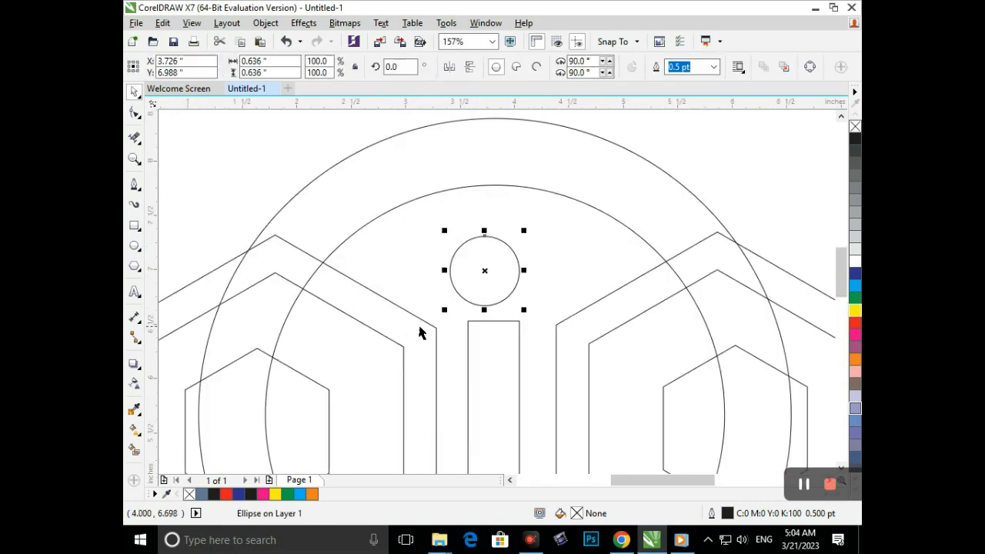
pyautogui.moveTo(444, 310); pyautogui.dragTo(486, 281)
pyautogui.scroll(-4, 513, 345)
pyautogui.click(517, 394)
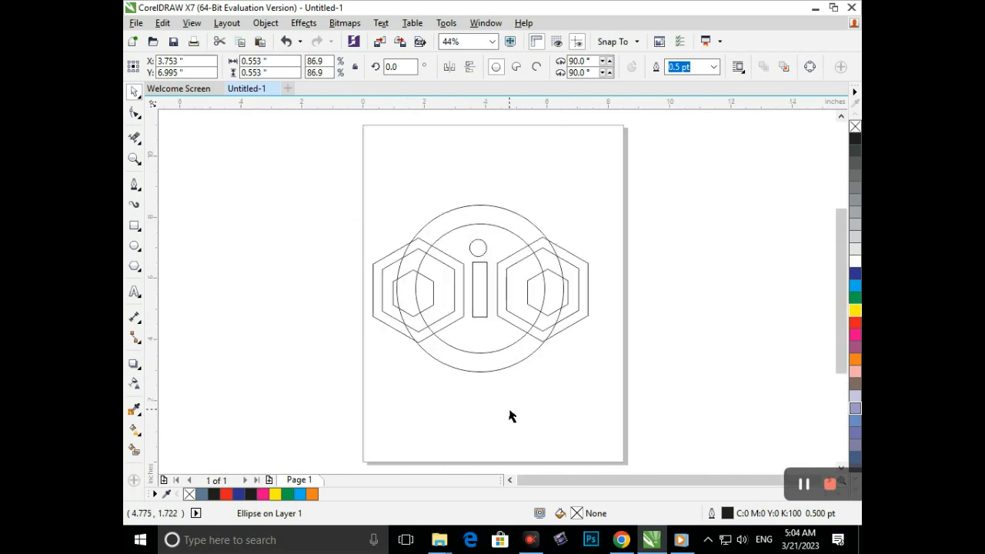
# - Draw a small polygon about 0.92 in wide in the empty area left of the page and set its sides to 3
pyautogui.click(136, 268)
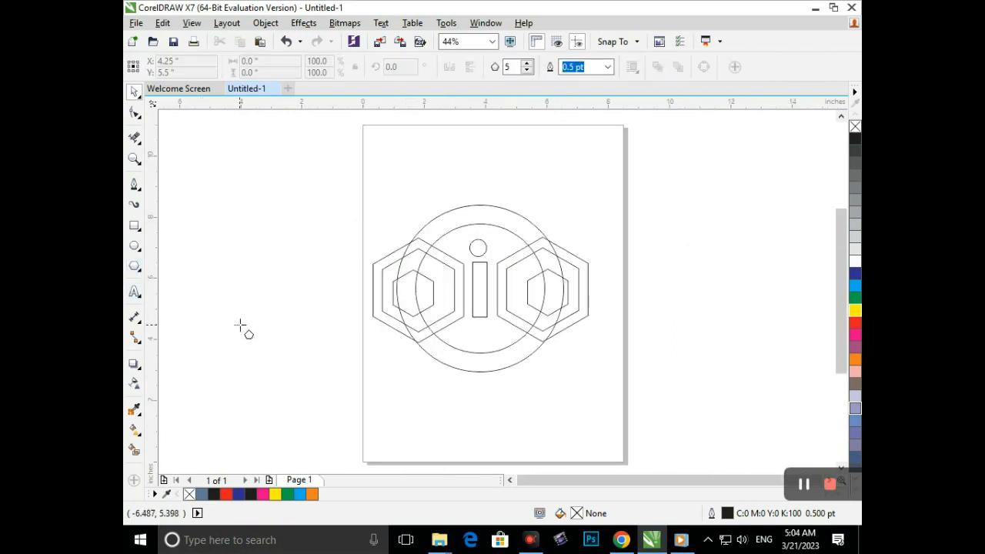
pyautogui.moveTo(235, 319)
pyautogui.mouseDown()
pyautogui.moveTo(277, 346)
pyautogui.moveTo(275, 355)
pyautogui.mouseUp()
pyautogui.moveTo(494, 66); pyautogui.dragTo(444, 97)
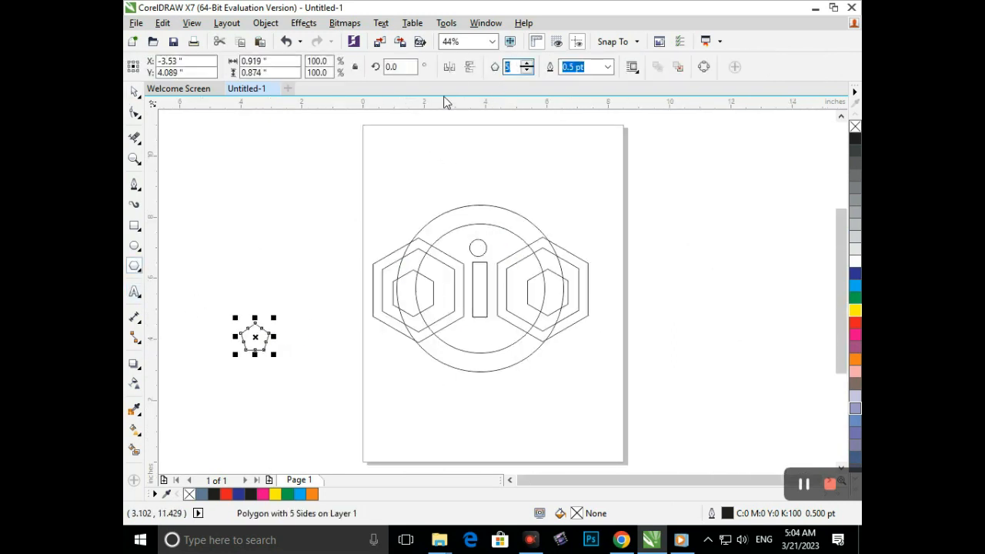
pyautogui.write('3')
pyautogui.press('Return')
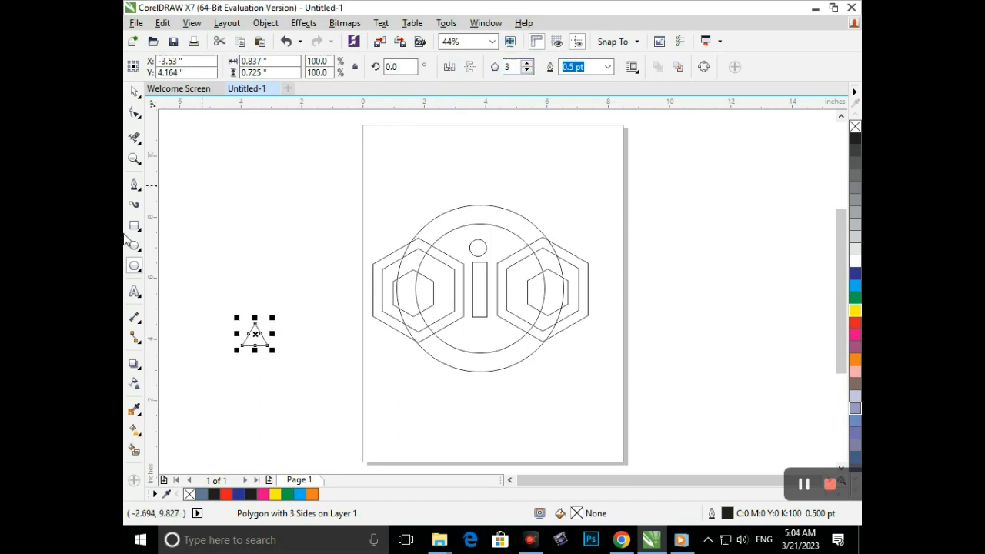
# - Flip the triangle to point downward at 180° and move it beneath the central rectangle
pyautogui.click(134, 93)
pyautogui.click(220, 212)
pyautogui.click(255, 337)
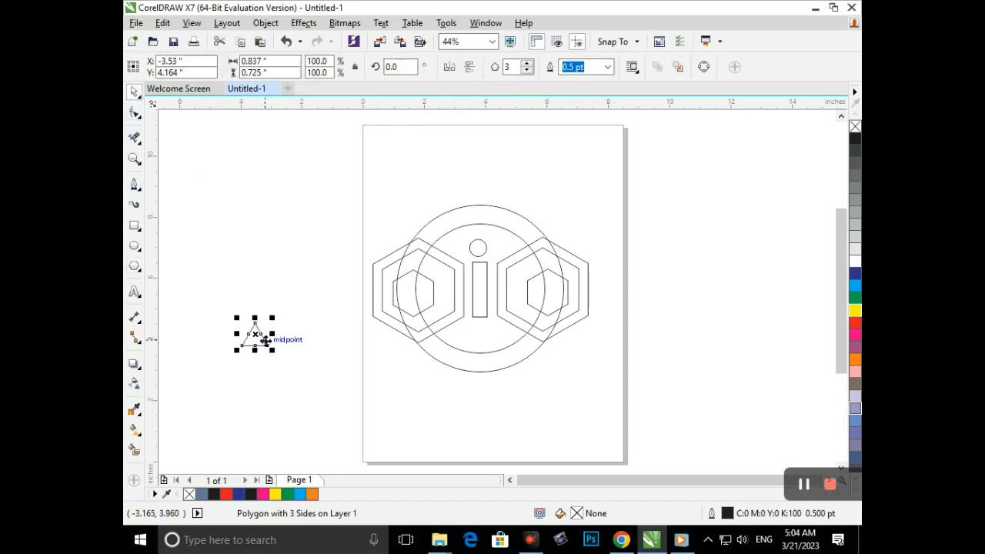
pyautogui.click(264, 340)
pyautogui.moveTo(271, 352); pyautogui.dragTo(217, 303)
pyautogui.click(260, 404)
pyautogui.moveTo(251, 337); pyautogui.dragTo(475, 333)
pyautogui.moveTo(475, 333); pyautogui.dragTo(475, 333)
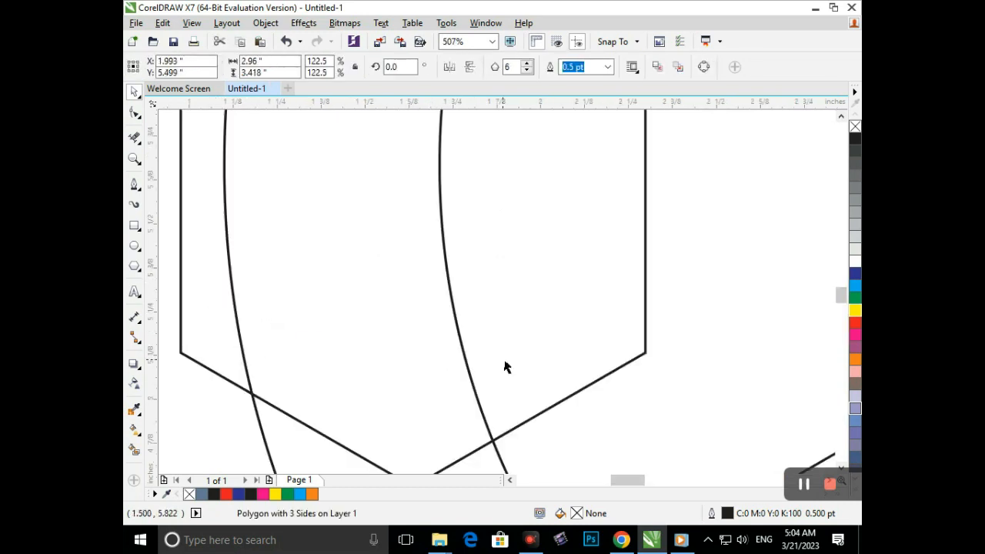
pyautogui.press('Up')
# - Scale the downward triangle to about 0.56 by 0.49 in and move it closer beneath the central rectangle
pyautogui.press('F3')
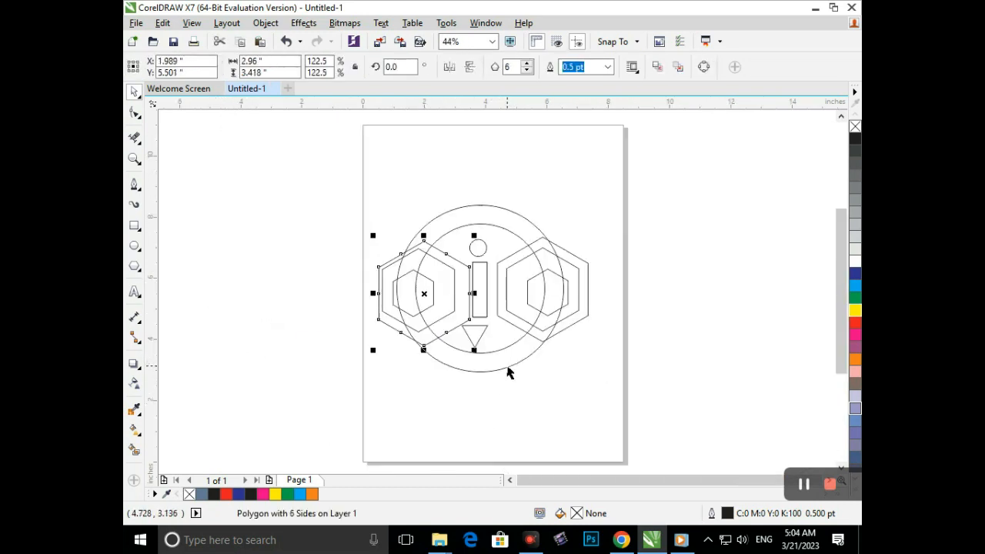
pyautogui.press('F2')
pyautogui.moveTo(424, 281); pyautogui.dragTo(539, 375)
pyautogui.click(467, 370)
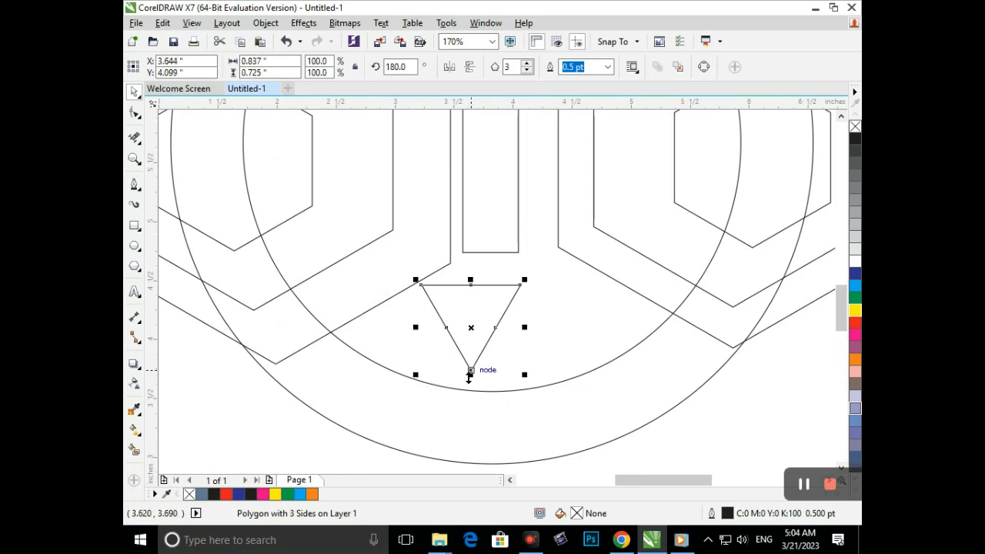
pyautogui.moveTo(423, 381); pyautogui.dragTo(432, 371)
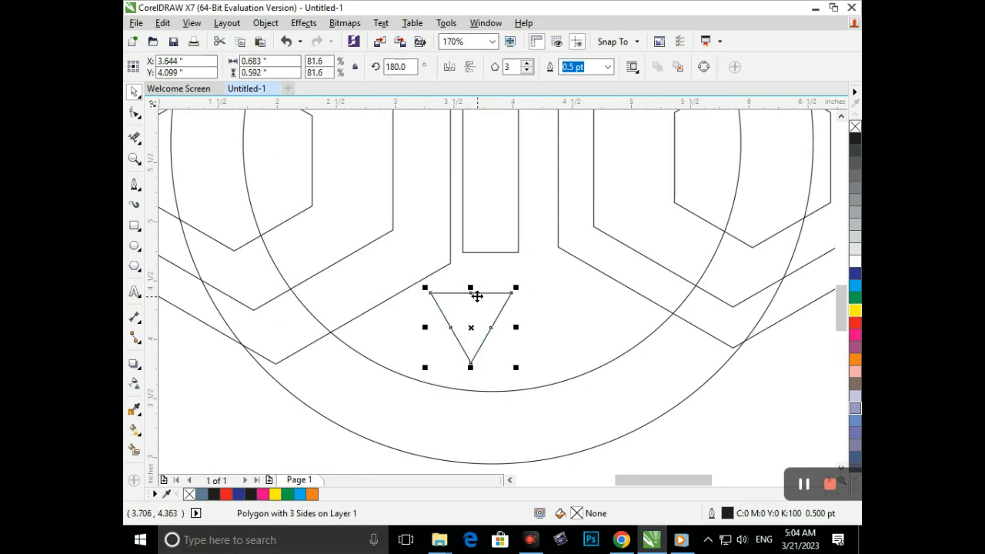
pyautogui.moveTo(473, 293); pyautogui.dragTo(500, 269)
pyautogui.moveTo(455, 346); pyautogui.dragTo(463, 340)
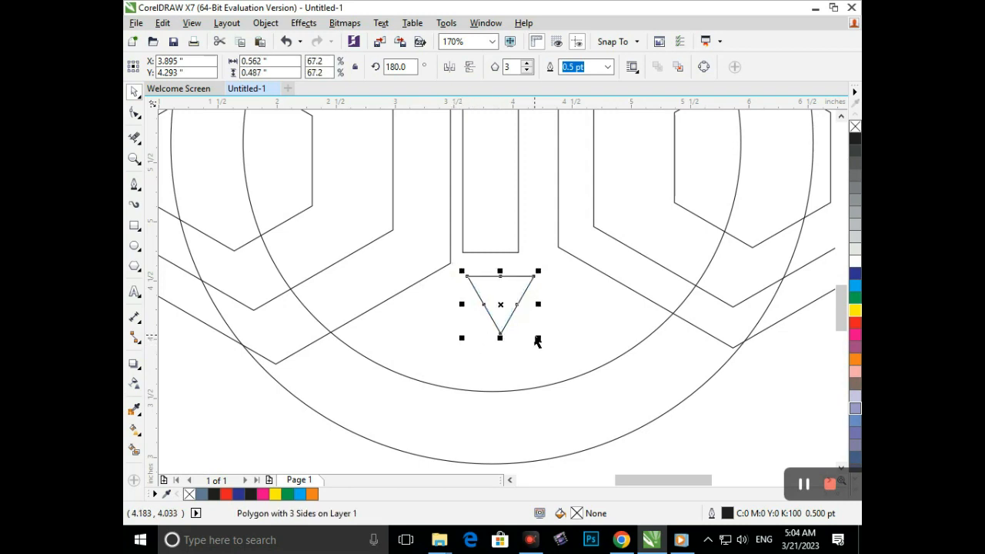
# - Shift the central rectangle and the small circle above it slightly to the right, lining both up with the triangle below
pyautogui.hotkey('shift', 'F4')
pyautogui.press('F2')
pyautogui.moveTo(414, 178); pyautogui.dragTo(583, 390)
pyautogui.click(716, 369)
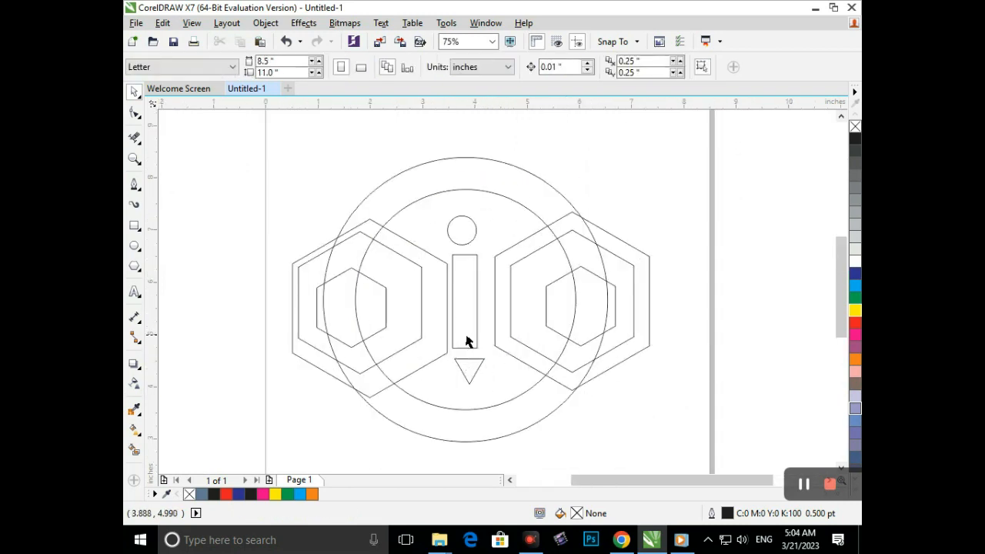
pyautogui.click(464, 335)
pyautogui.press('Right')
pyautogui.press('Right')
pyautogui.press('Right')
pyautogui.press('Right')
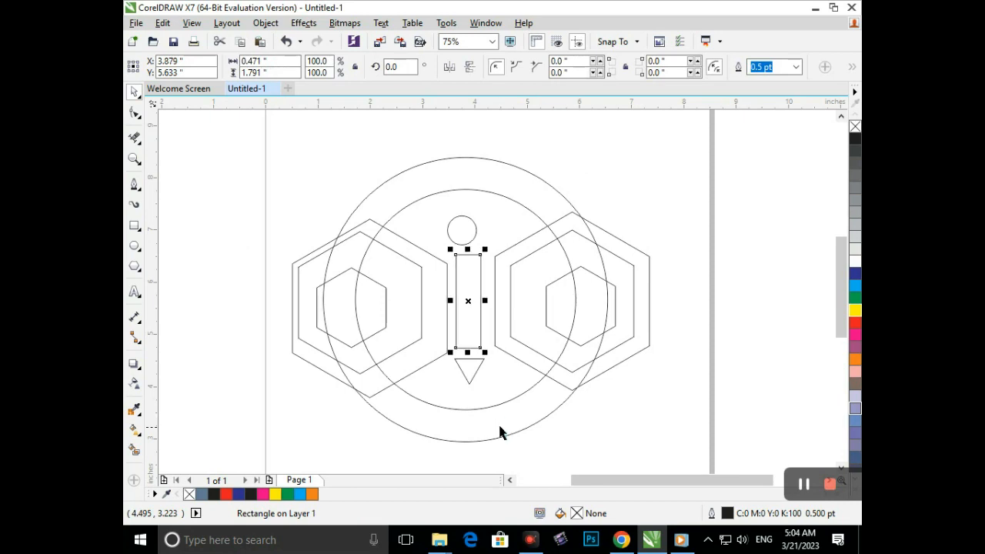
pyautogui.moveTo(464, 239); pyautogui.dragTo(466, 232)
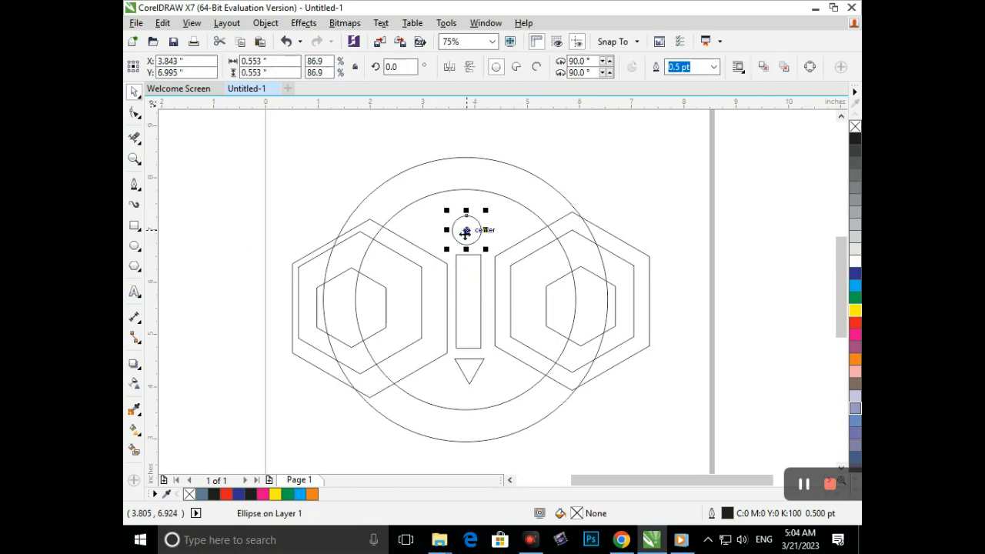
pyautogui.click(745, 239)
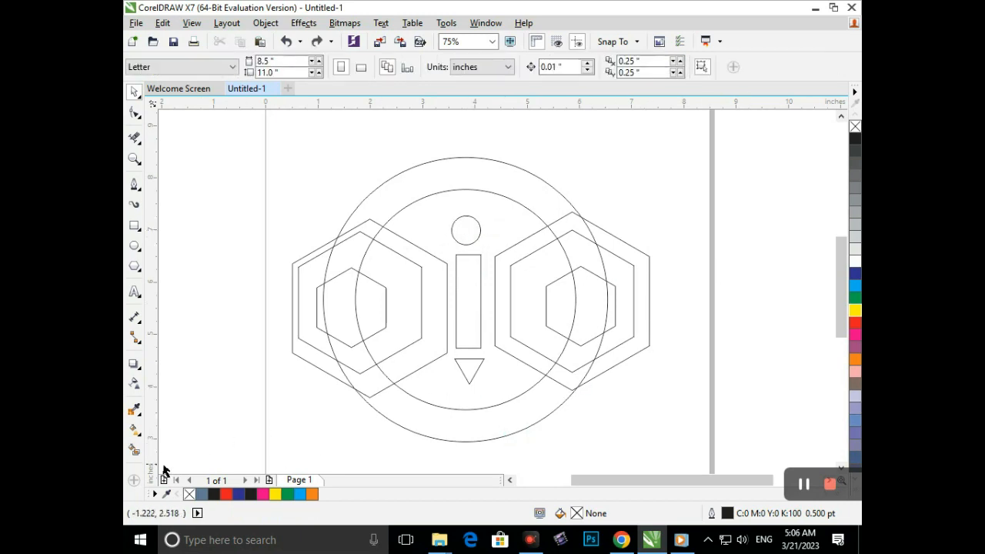
# - Smart-fill the regions of the left hexagon ring that lie inside the outer circle with blue-grey (C40 M20 Y0 K40)
pyautogui.click(134, 450)
pyautogui.click(331, 353)
pyautogui.click(411, 337)
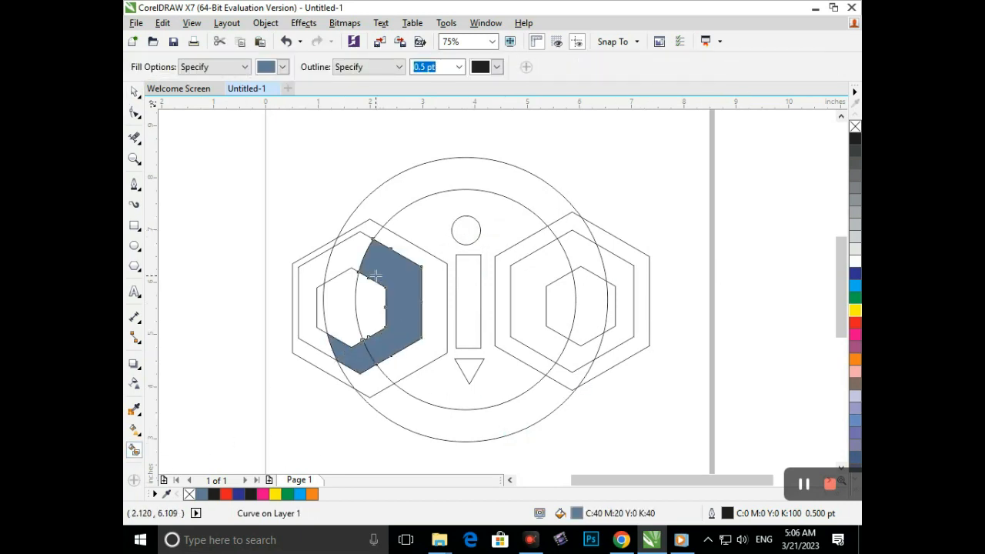
pyautogui.click(362, 258)
pyautogui.click(352, 297)
# - Smart-fill the matching regions of the right hexagon ring inside the outer circle with the same blue-grey
pyautogui.click(590, 301)
pyautogui.click(587, 265)
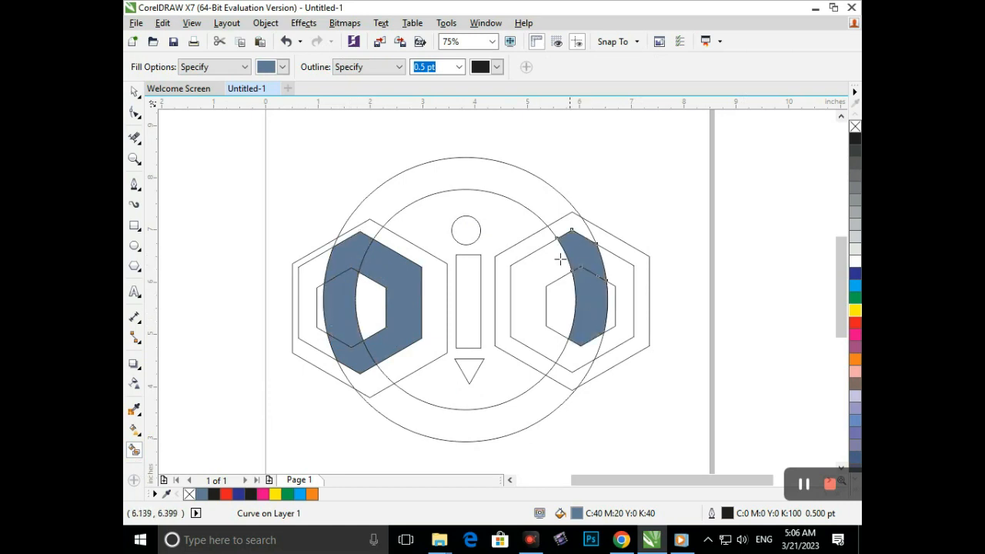
pyautogui.click(525, 319)
pyautogui.click(572, 355)
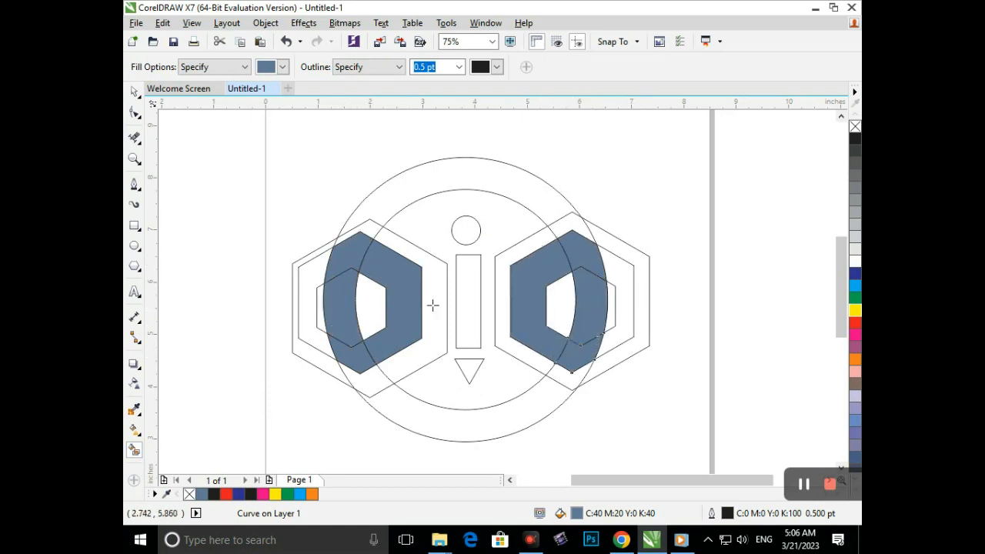
# - Smart-fill the rectangle, small circle, triangle and the upper and lower ring arcs with blue-grey
pyautogui.click(466, 296)
pyautogui.click(466, 228)
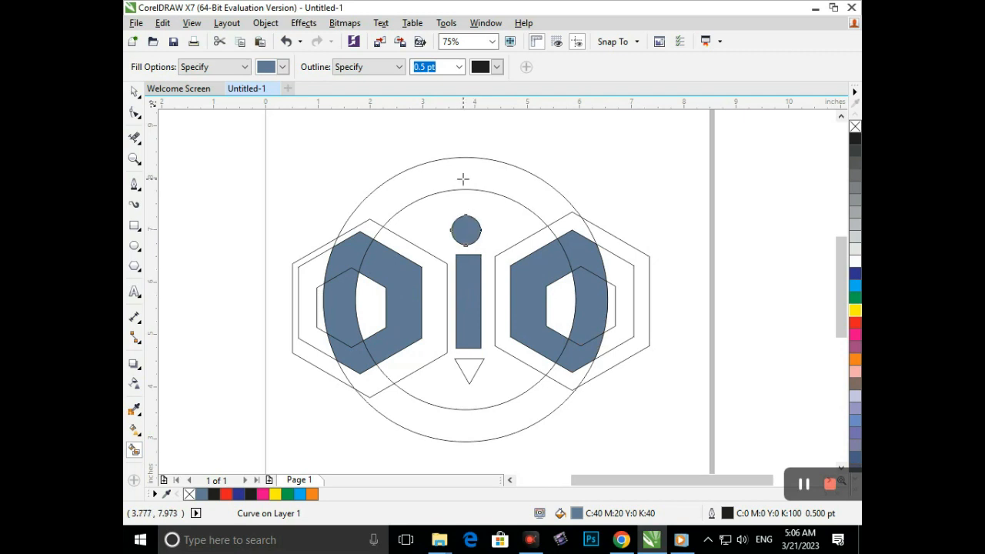
pyautogui.click(462, 177)
pyautogui.click(471, 369)
pyautogui.click(470, 428)
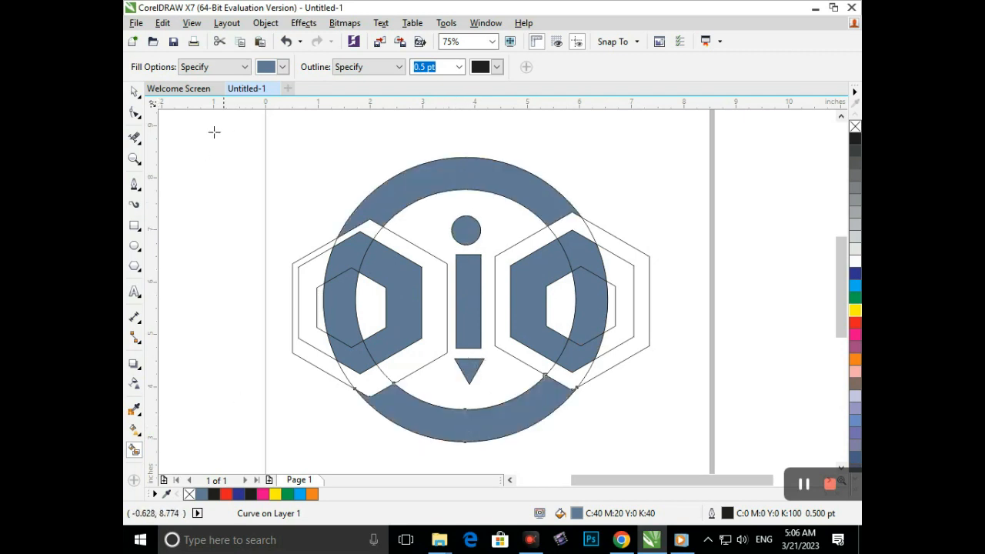
# - Recolour the upper ring arc dark blue
pyautogui.click(134, 91)
pyautogui.click(462, 174)
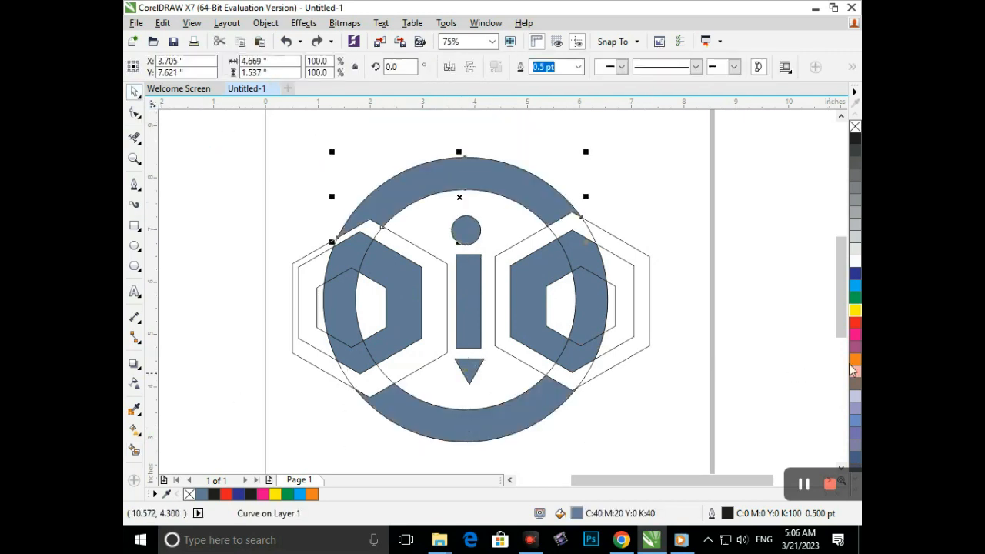
pyautogui.click(855, 276)
pyautogui.click(503, 419)
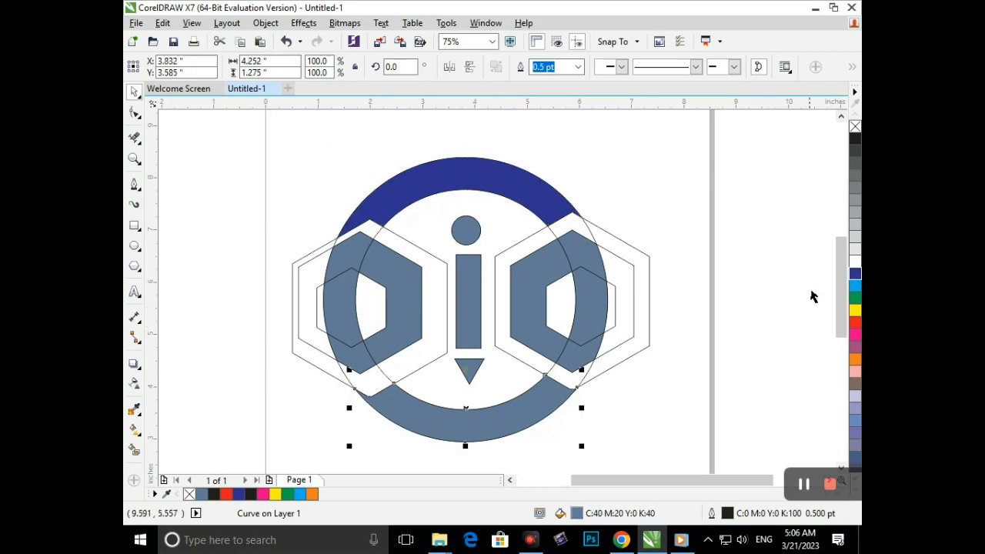
pyautogui.click(766, 336)
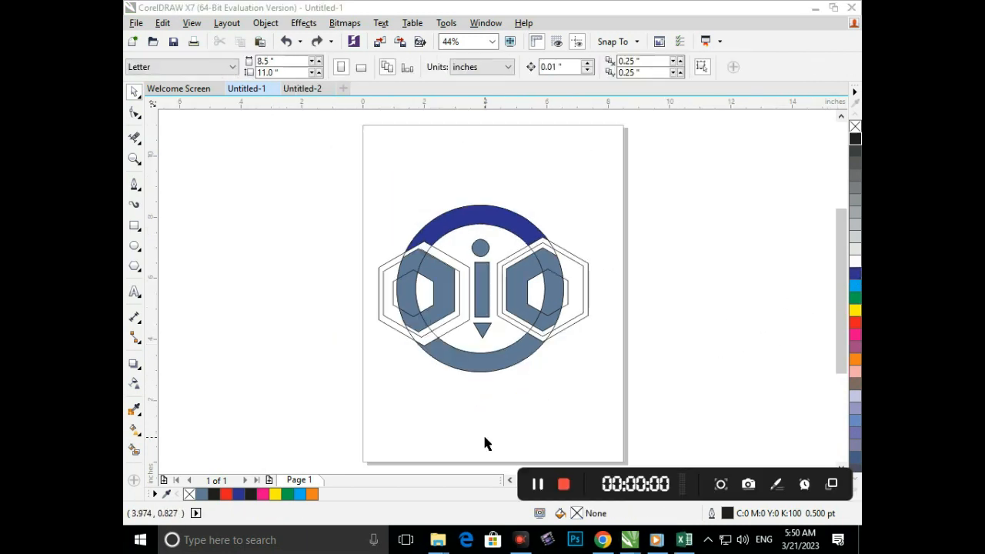
# - Delete the unfilled outline hexagons on the logo's left side
pyautogui.moveTo(379, 311); pyautogui.dragTo(291, 332)
pyautogui.press('Delete')
pyautogui.moveTo(384, 314); pyautogui.dragTo(317, 326)
pyautogui.press('Delete')
pyautogui.hotkey('ctrl', 'z')
pyautogui.press('Delete')
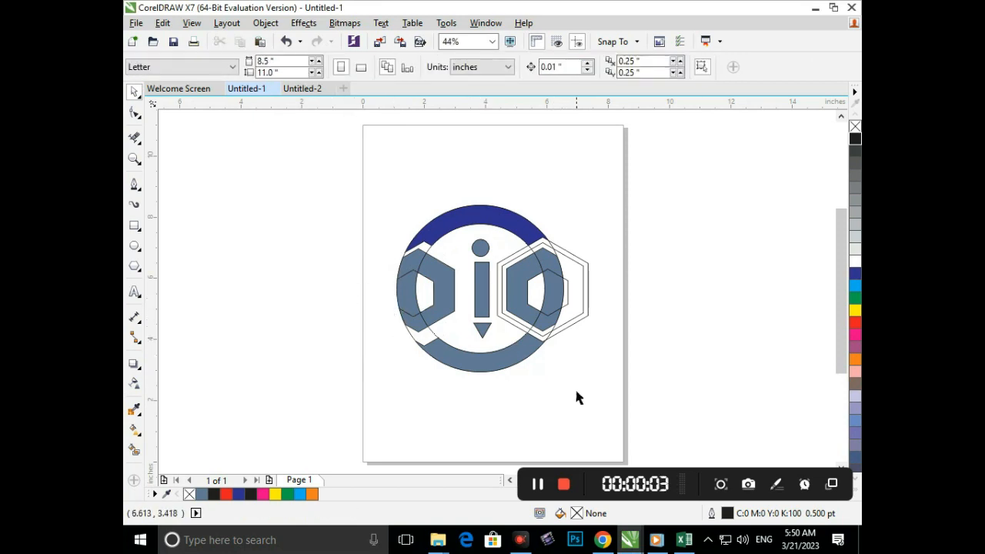
# - Pull the two larger outline hexagons off the logo's right side and delete them
pyautogui.moveTo(581, 323); pyautogui.dragTo(737, 295)
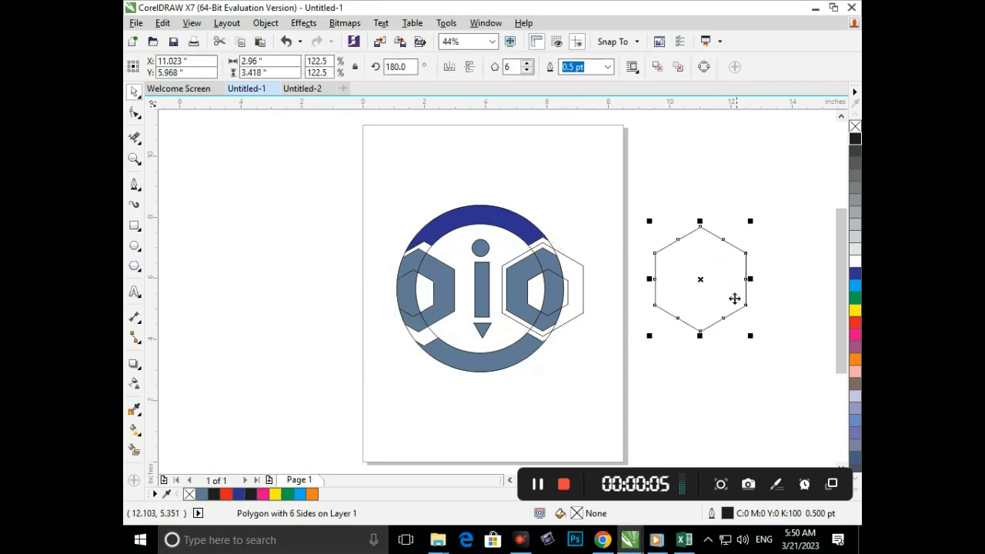
pyautogui.press('Delete')
pyautogui.moveTo(579, 317); pyautogui.dragTo(681, 307)
pyautogui.press('Delete')
# - Delete the two construction circles and the small outline hexagon on the logo's right side
pyautogui.moveTo(545, 340); pyautogui.dragTo(682, 331)
pyautogui.press('Delete')
pyautogui.moveTo(531, 334); pyautogui.dragTo(710, 332)
pyautogui.press('Delete')
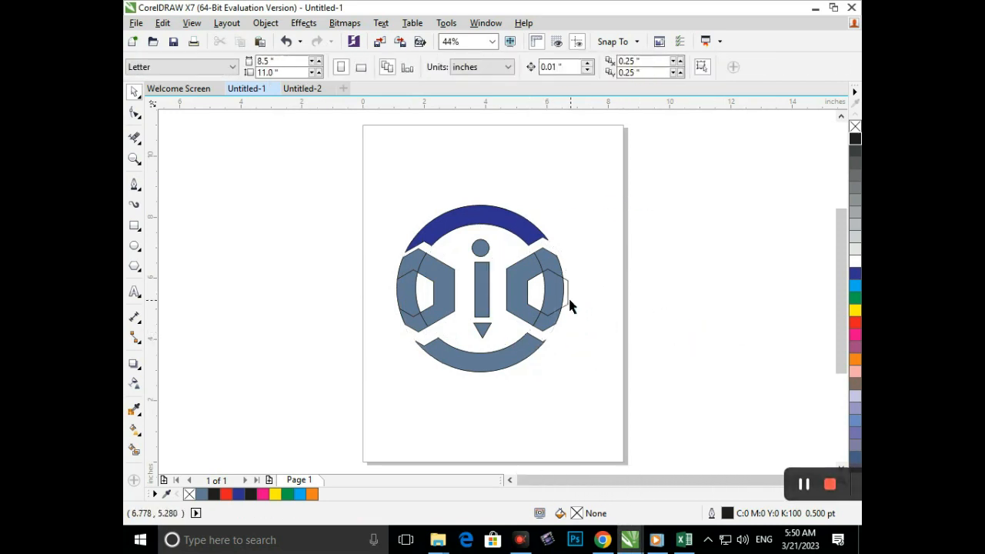
pyautogui.moveTo(569, 304); pyautogui.dragTo(716, 292)
pyautogui.press('Delete')
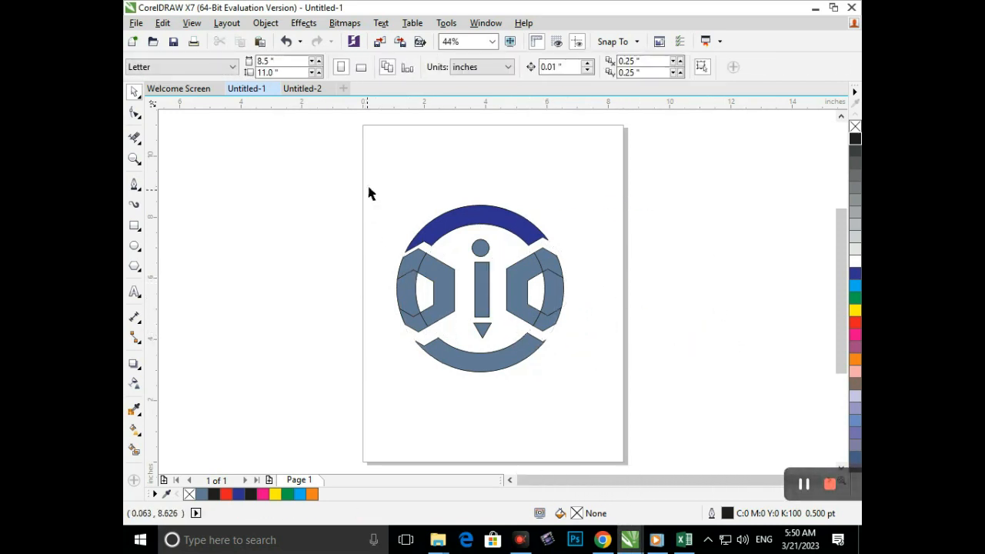
# - Try to weld all the remaining logo pieces into one shape
pyautogui.moveTo(374, 166); pyautogui.dragTo(597, 397)
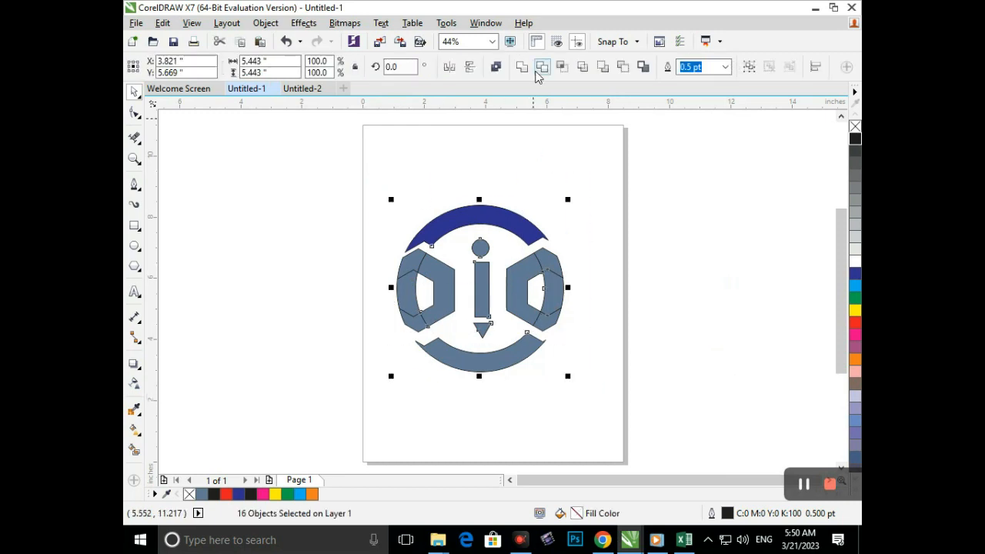
pyautogui.click(522, 68)
pyautogui.click(611, 325)
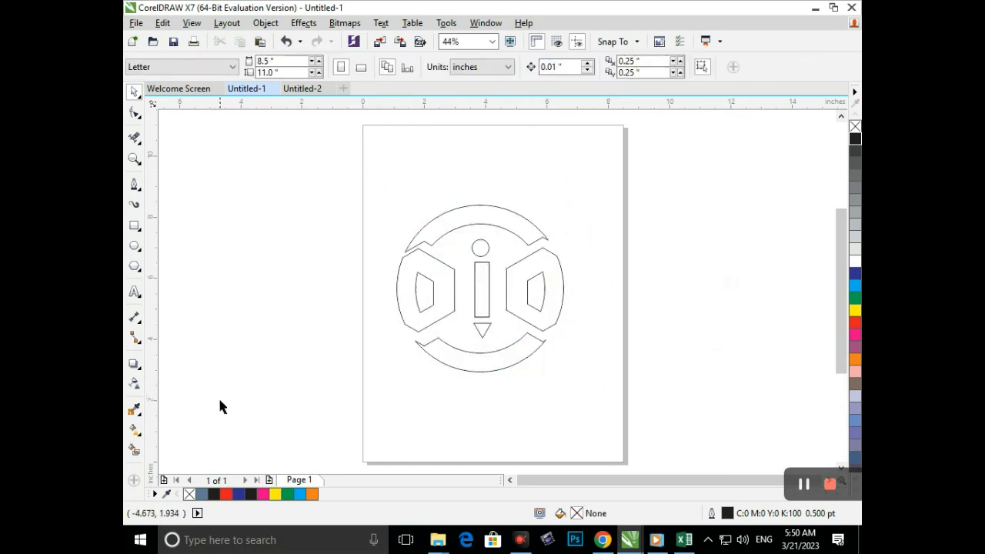
# - Undo the weld and the deletion of the two circles and the small right hexagon
pyautogui.hotkey('ctrl', 'z')
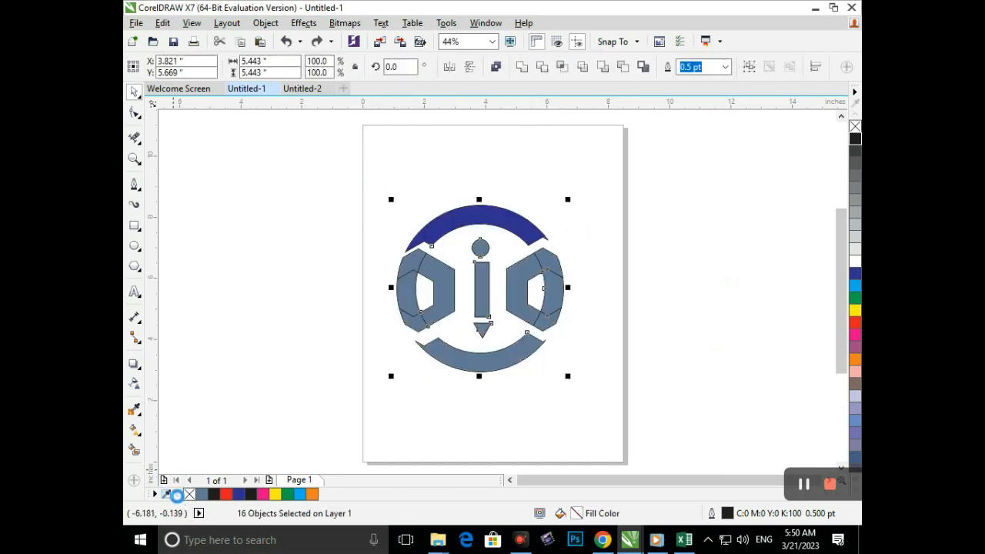
pyautogui.hotkey('ctrl', 'z')
pyautogui.hotkey('ctrl', 'z')
pyautogui.hotkey('ctrl', 'z')
pyautogui.hotkey('ctrl', 'z')
pyautogui.hotkey('ctrl', 'z')
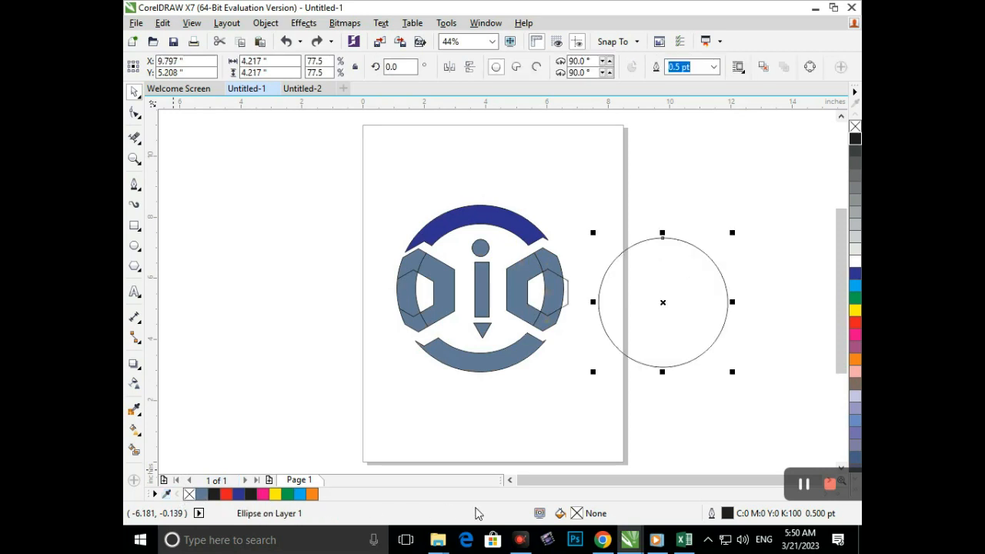
pyautogui.click(508, 444)
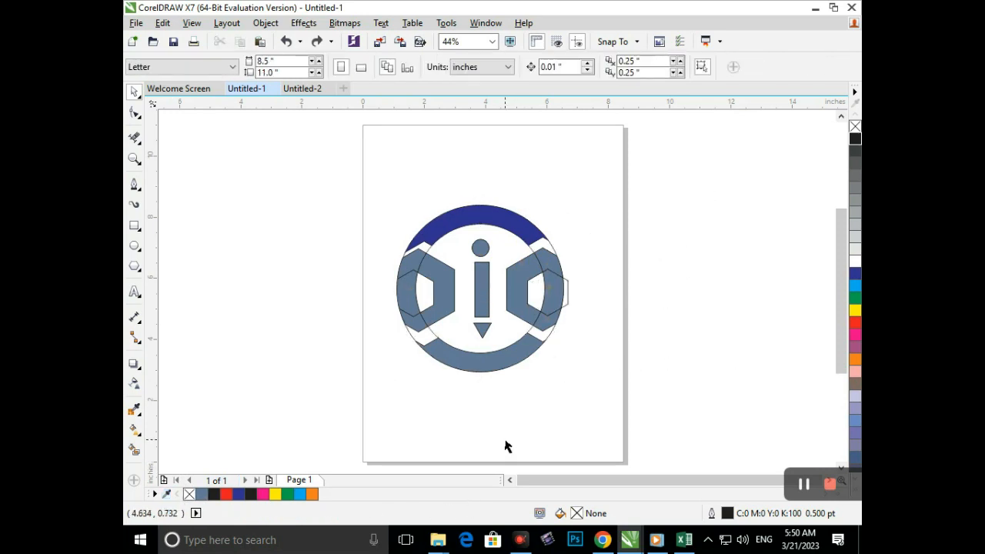
# - Smart-fill the ring's upper-left and lower-right gaps and the upper arc with blue-grey
pyautogui.click(134, 450)
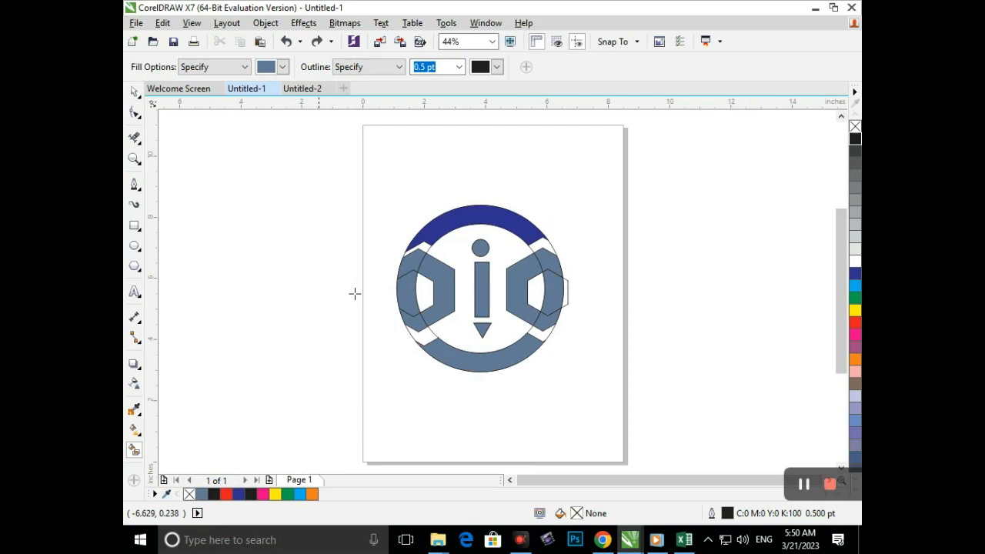
pyautogui.click(419, 248)
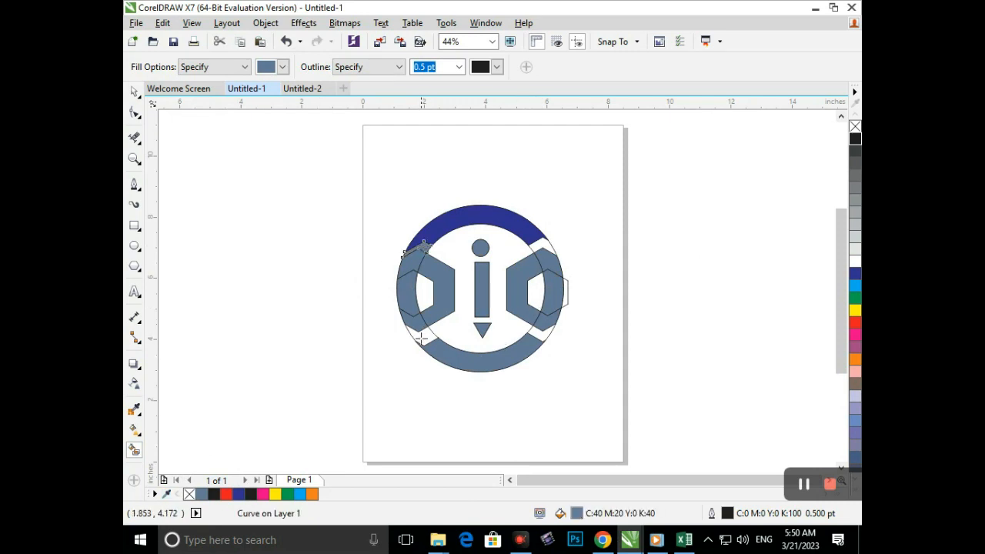
pyautogui.click(541, 331)
pyautogui.click(444, 217)
pyautogui.click(133, 91)
pyautogui.click(408, 259)
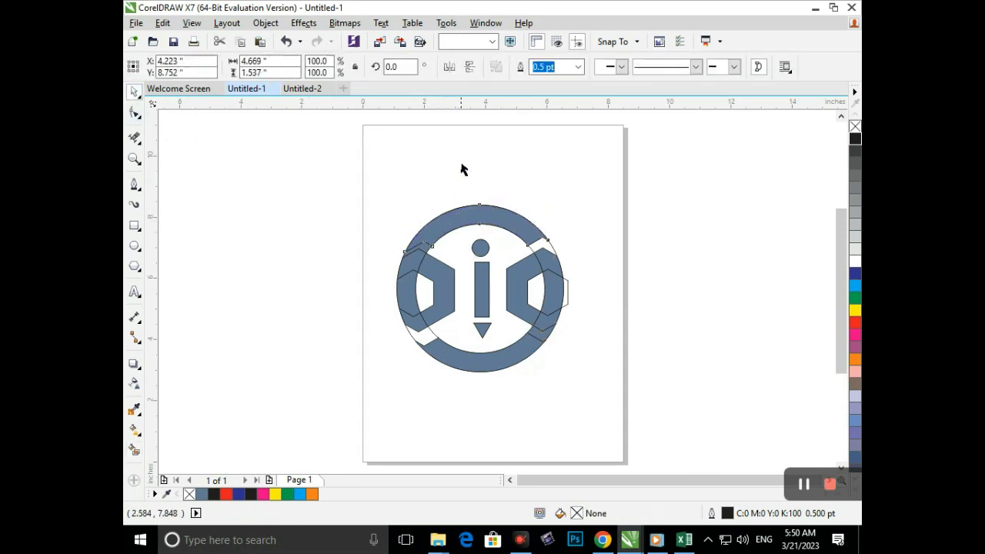
pyautogui.press('Escape')
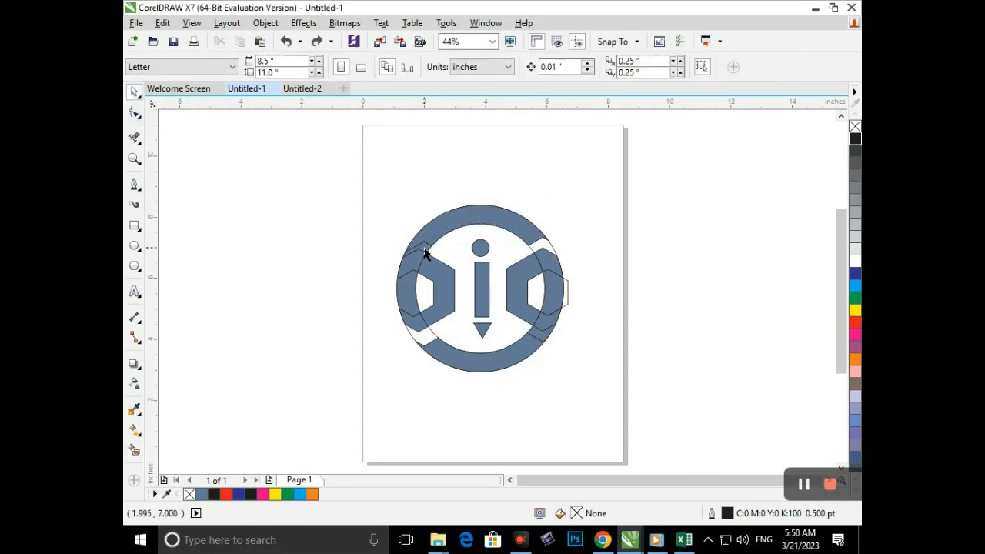
pyautogui.press('F10')
pyautogui.click(134, 91)
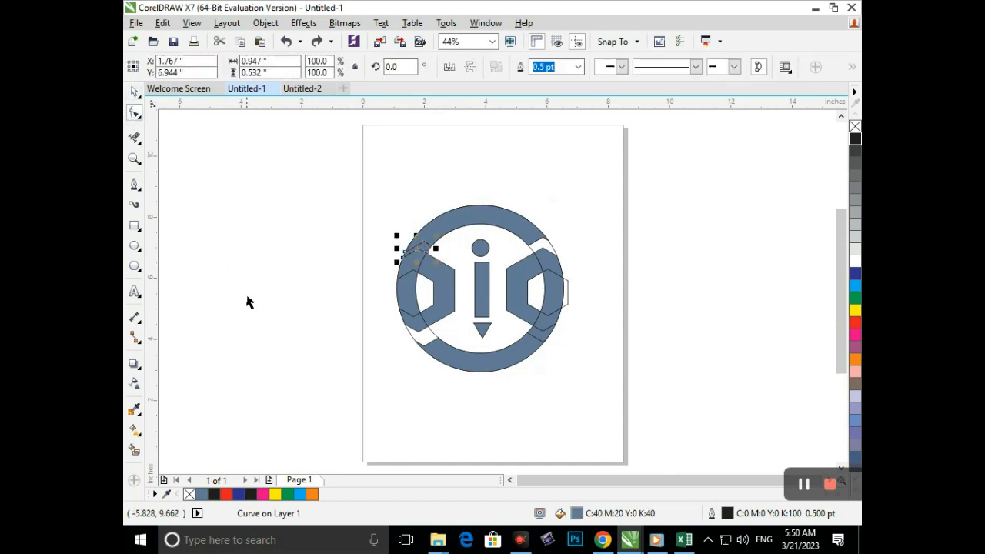
pyautogui.click(437, 231)
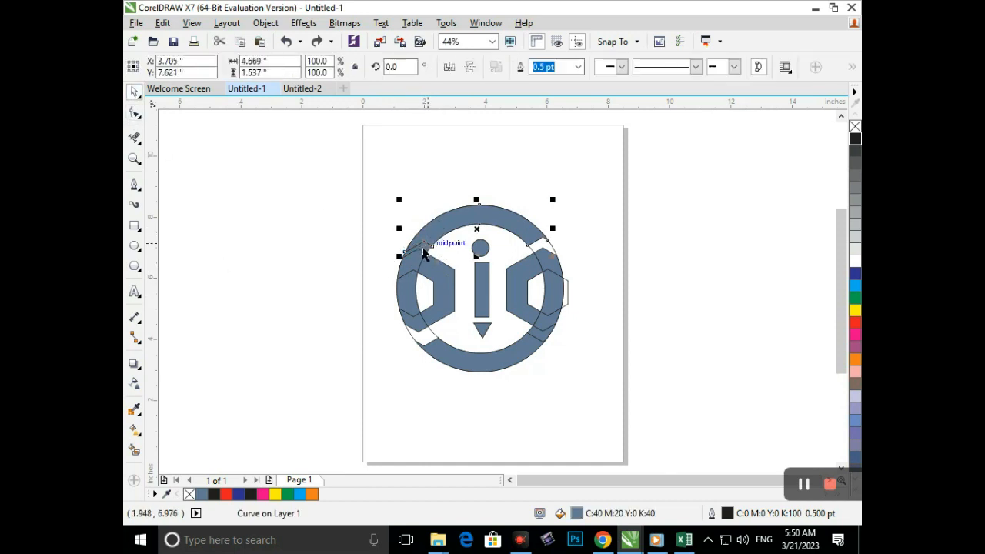
pyautogui.press('Escape')
pyautogui.press('F10')
pyautogui.click(134, 91)
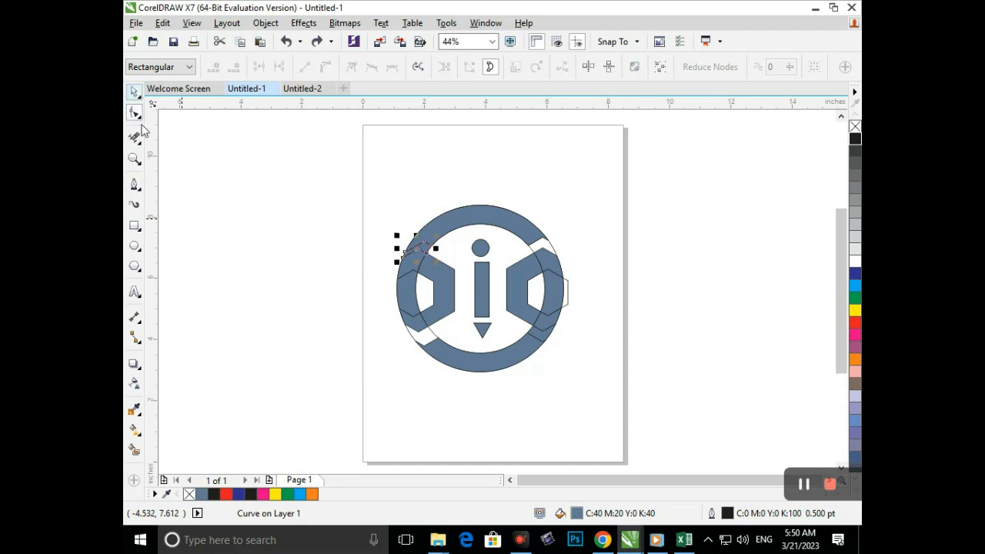
# - Weld the upper arc, the upper-left gap piece and the small circle into one shape, and undo the test move
pyautogui.click(311, 293)
pyautogui.moveTo(309, 136); pyautogui.dragTo(579, 266)
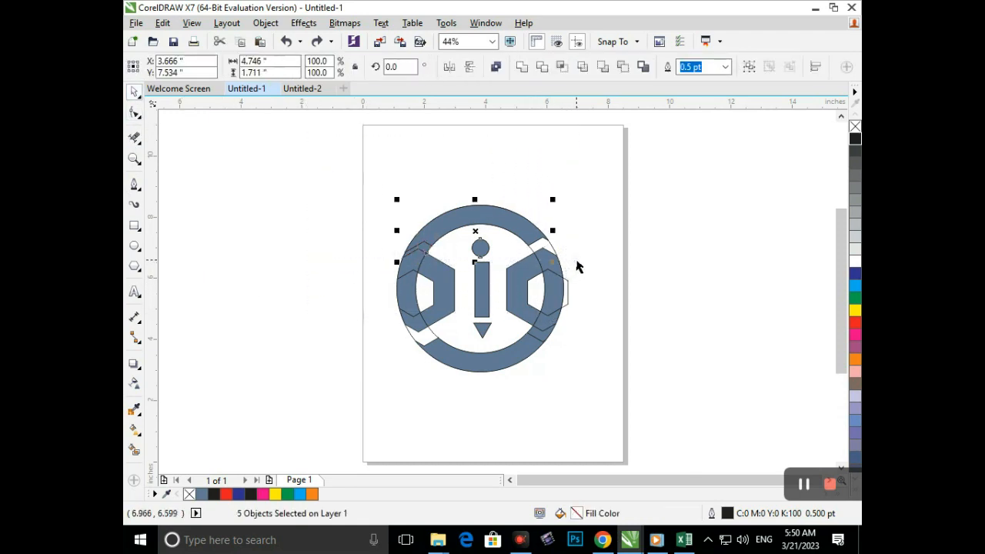
pyautogui.click(523, 67)
pyautogui.click(620, 223)
pyautogui.moveTo(436, 220); pyautogui.dragTo(468, 190)
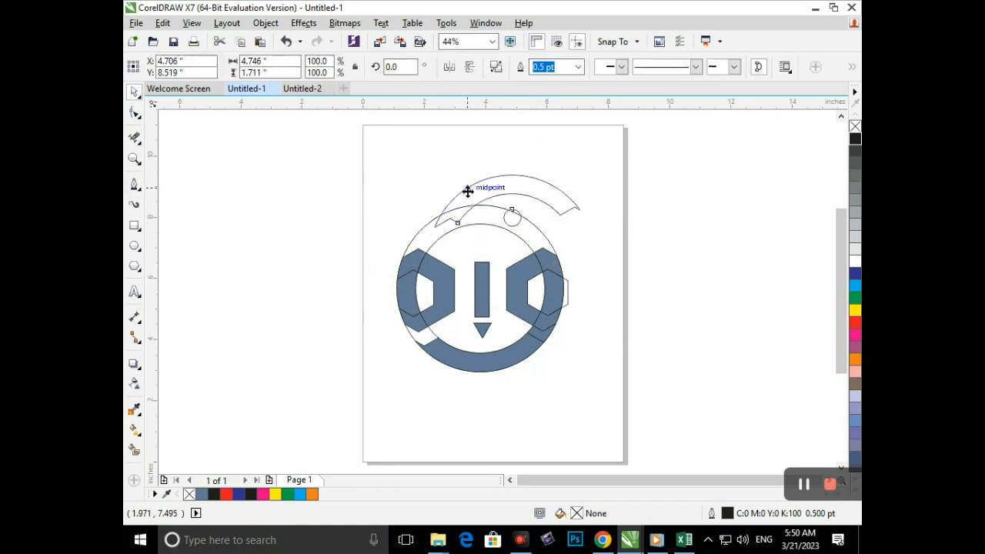
pyautogui.hotkey('ctrl', 'z')
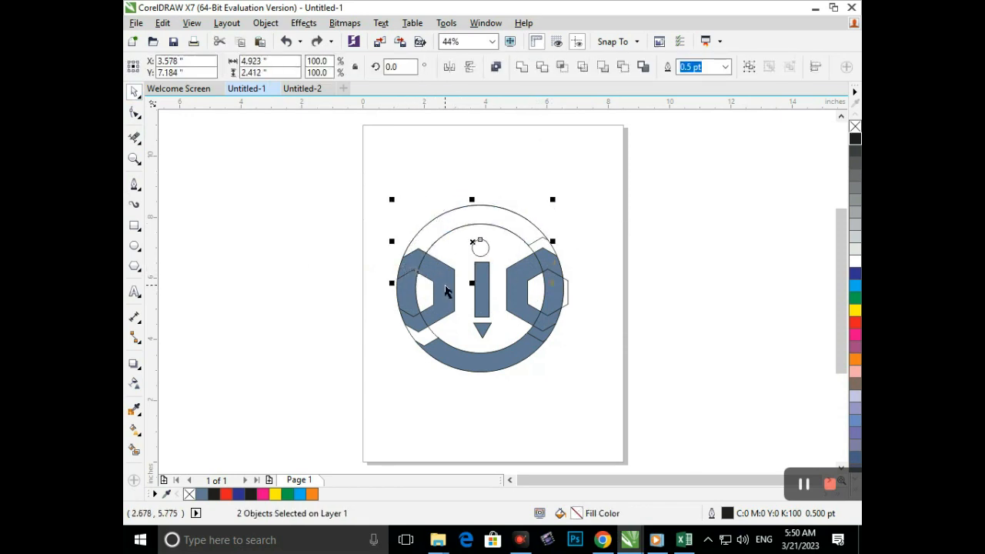
# - Weld the left hexagon ring's pieces onto the upper arc shape, and undo the test move
pyautogui.keyDown('shift'); pyautogui.click(407, 310); pyautogui.keyUp('shift')
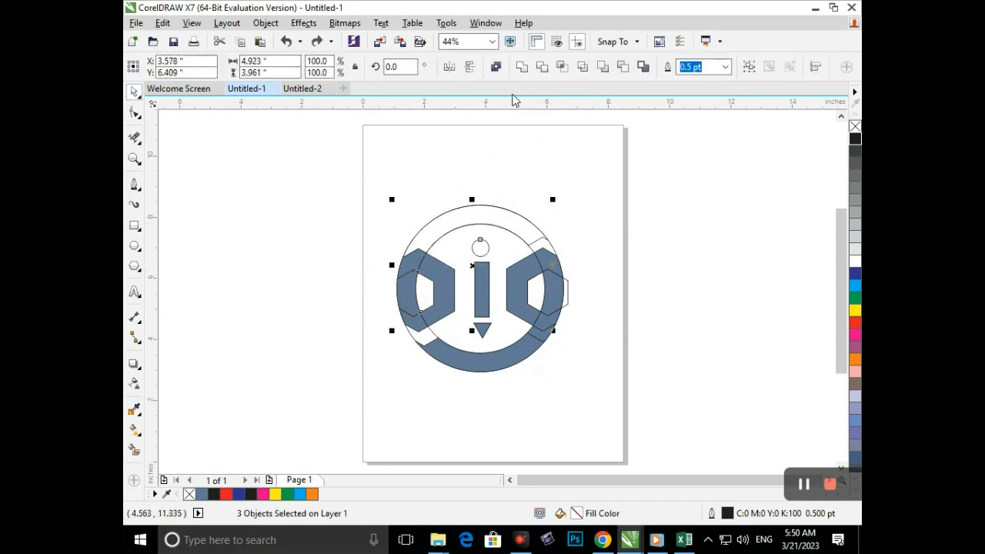
pyautogui.click(522, 67)
pyautogui.moveTo(466, 223)
pyautogui.mouseDown()
pyautogui.moveTo(454, 178)
pyautogui.moveTo(454, 236)
pyautogui.mouseUp()
pyautogui.keyDown('shift'); pyautogui.click(408, 306); pyautogui.keyUp('shift')
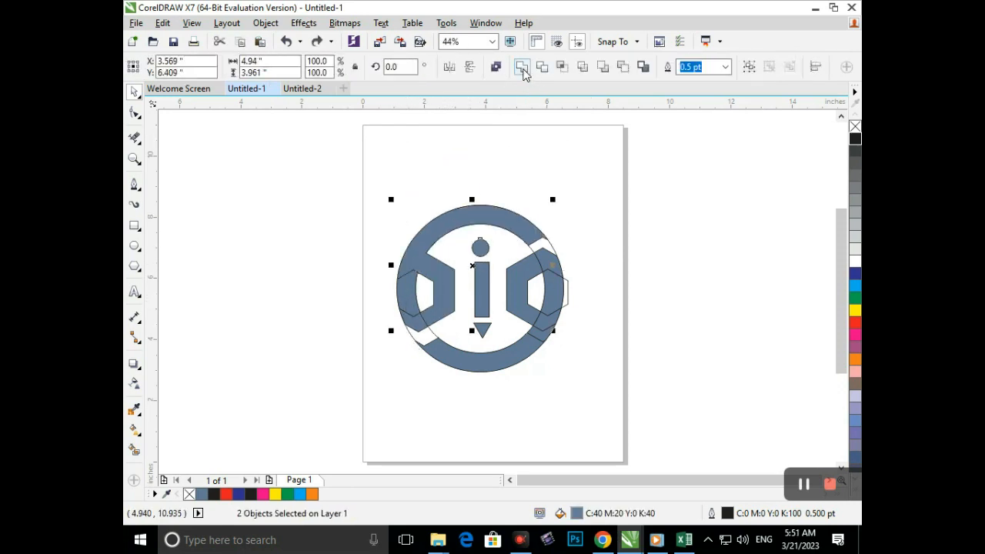
pyautogui.click(522, 67)
pyautogui.click(496, 242)
pyautogui.moveTo(449, 304); pyautogui.dragTo(471, 244)
pyautogui.hotkey('ctrl', 'z')
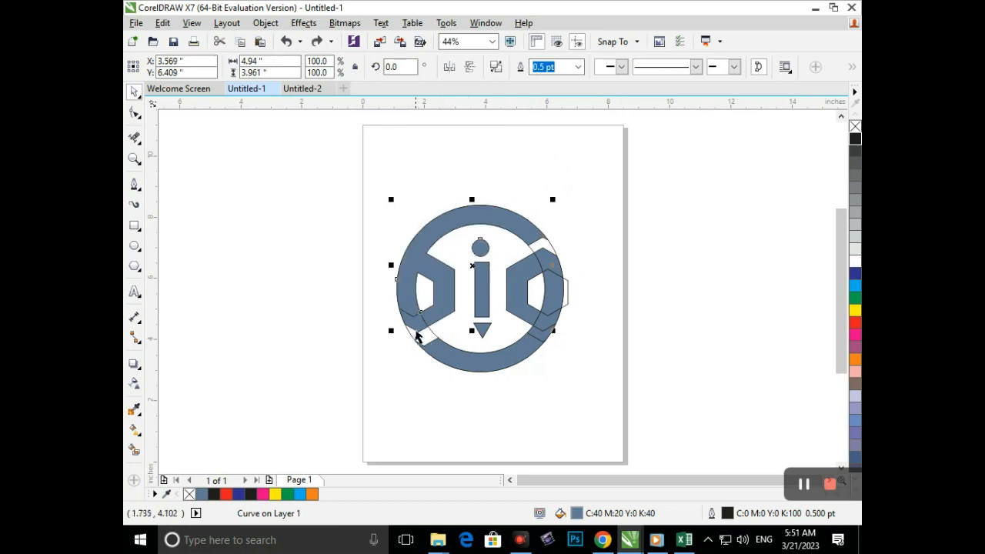
# - Weld the ring piece at the left hexagon's lower corner onto the upper arc shape
pyautogui.click(417, 329)
pyautogui.click(418, 322)
pyautogui.keyDown('shift'); pyautogui.click(448, 278); pyautogui.keyUp('shift')
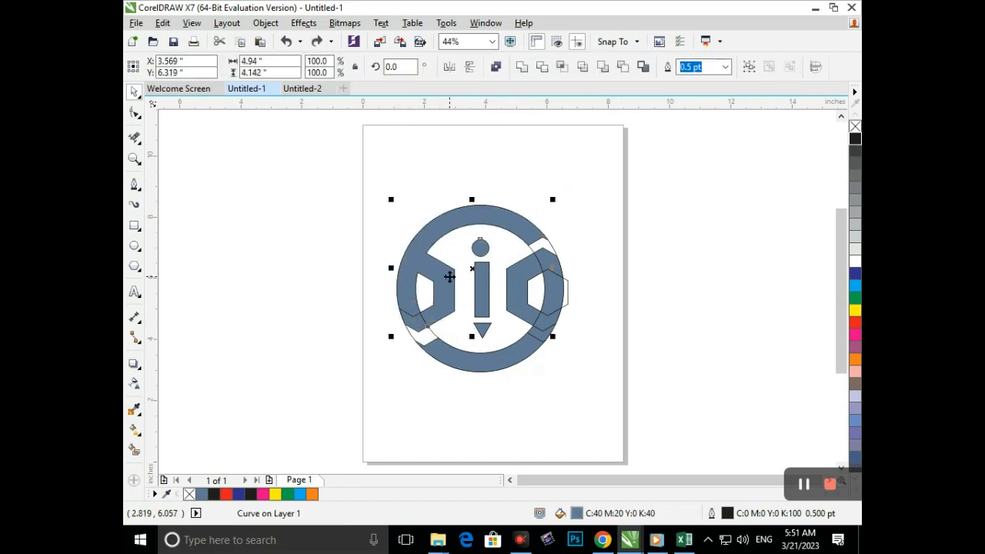
pyautogui.click(522, 68)
pyautogui.click(585, 226)
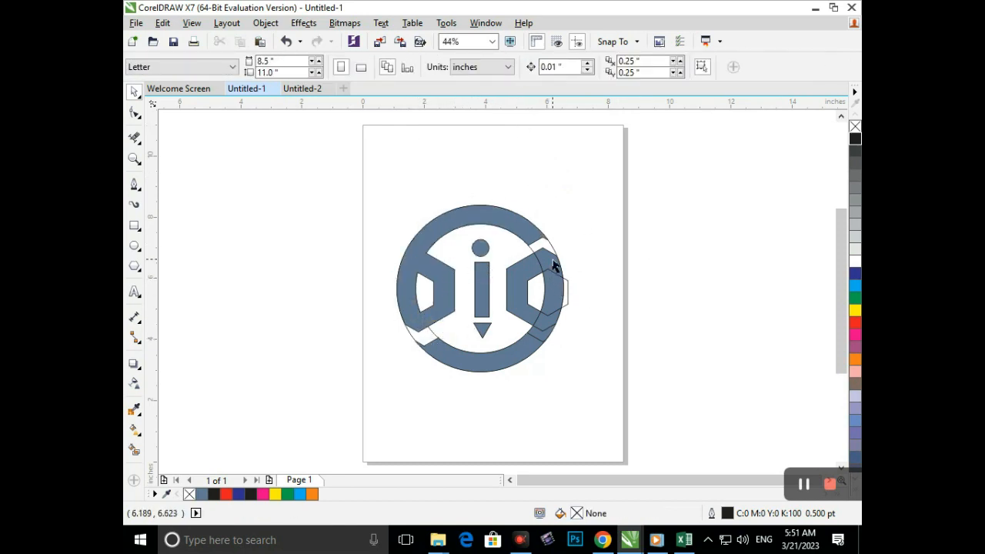
# - Weld the right hexagon ring's pieces, the lower-right gap piece and the lower arc into one shape, undoing the test move
pyautogui.moveTo(553, 261); pyautogui.dragTo(651, 248)
pyautogui.hotkey('ctrl', 'z')
pyautogui.keyDown('shift'); pyautogui.click(554, 297); pyautogui.keyUp('shift')
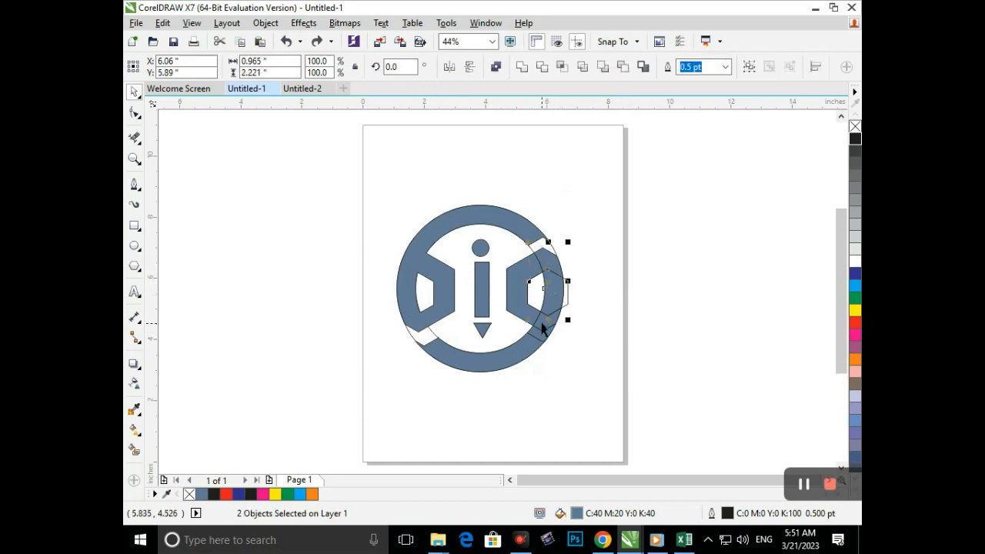
pyautogui.keyDown('shift'); pyautogui.click(541, 339); pyautogui.keyUp('shift')
pyautogui.keyDown('shift'); pyautogui.click(492, 365); pyautogui.keyUp('shift')
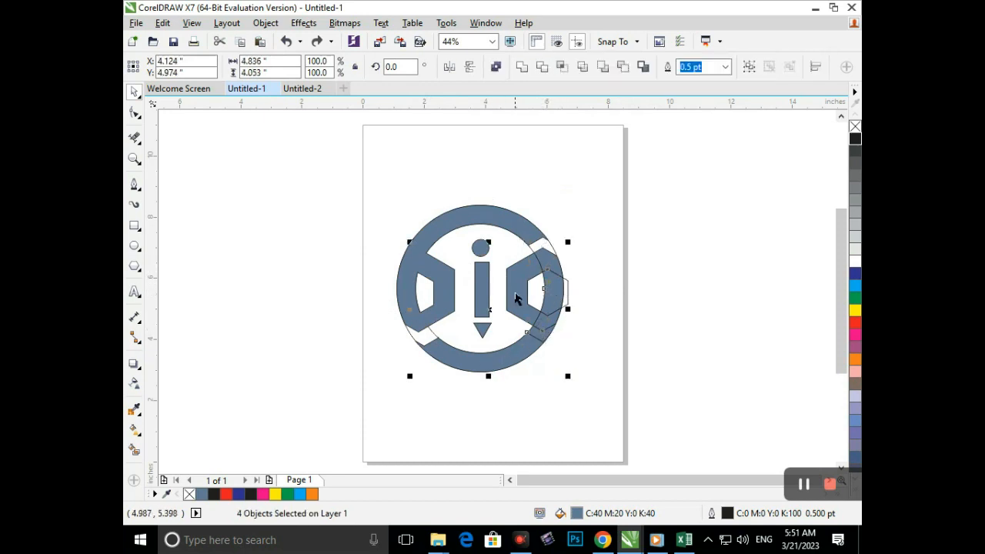
pyautogui.click(525, 72)
pyautogui.click(638, 270)
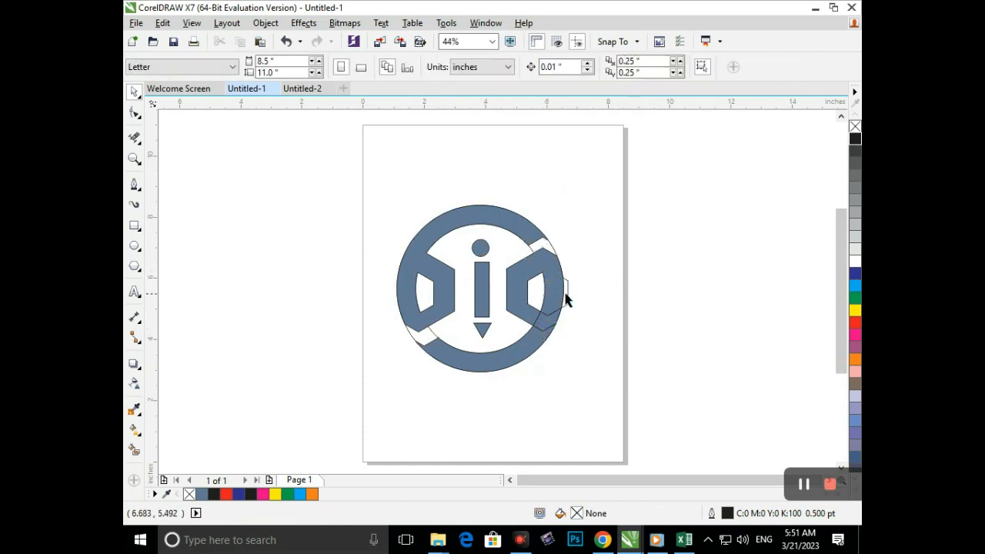
# - Delete the small right hexagon outline and undo the test move of the shape beside it
pyautogui.moveTo(567, 294); pyautogui.dragTo(711, 272)
pyautogui.press('Delete')
pyautogui.moveTo(548, 300); pyautogui.dragTo(572, 267)
pyautogui.hotkey('ctrl', 'z')
pyautogui.hotkey('ctrl', 'z')
pyautogui.press('F10')
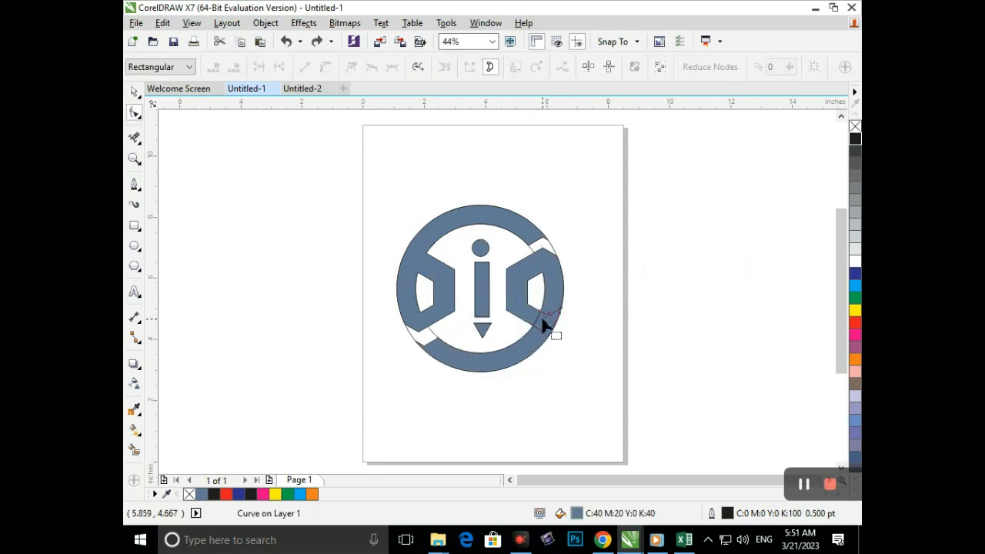
pyautogui.click(135, 92)
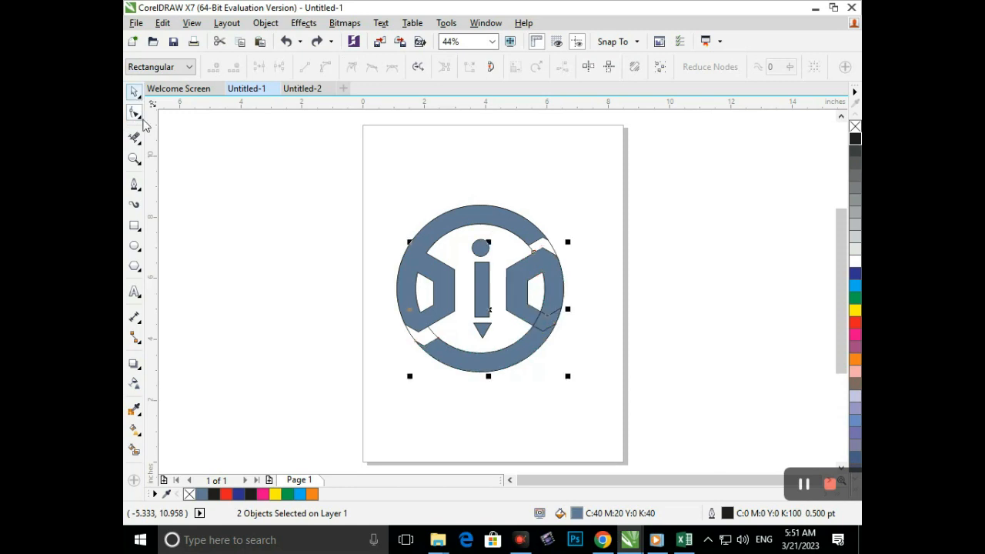
# - Test-move the welded lower-right shape, check the leftover outline's nodes with the Shape tool, and undo the moves
pyautogui.click(541, 376)
pyautogui.moveTo(522, 354); pyautogui.dragTo(445, 390)
pyautogui.hotkey('ctrl', 'z')
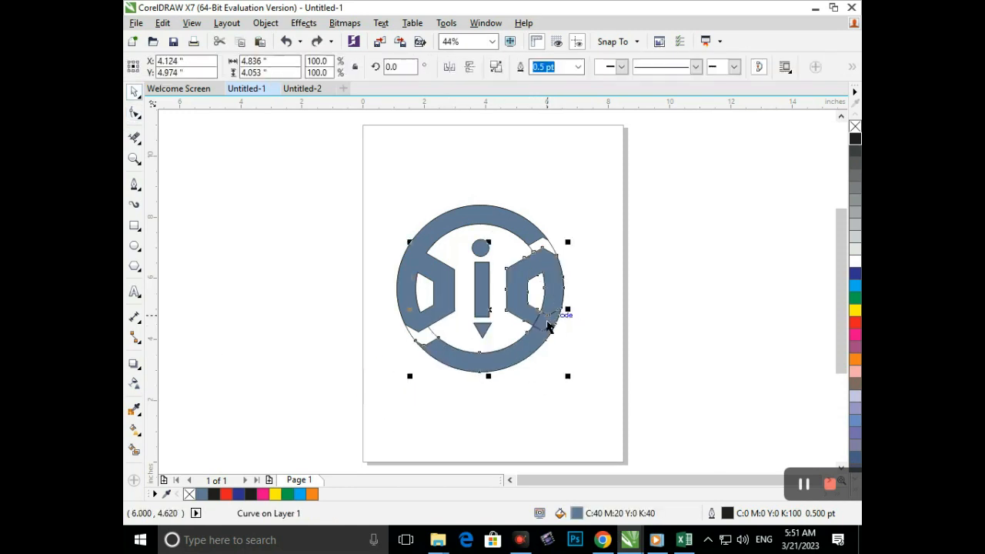
pyautogui.press('Escape')
pyautogui.press('F10')
pyautogui.click(135, 92)
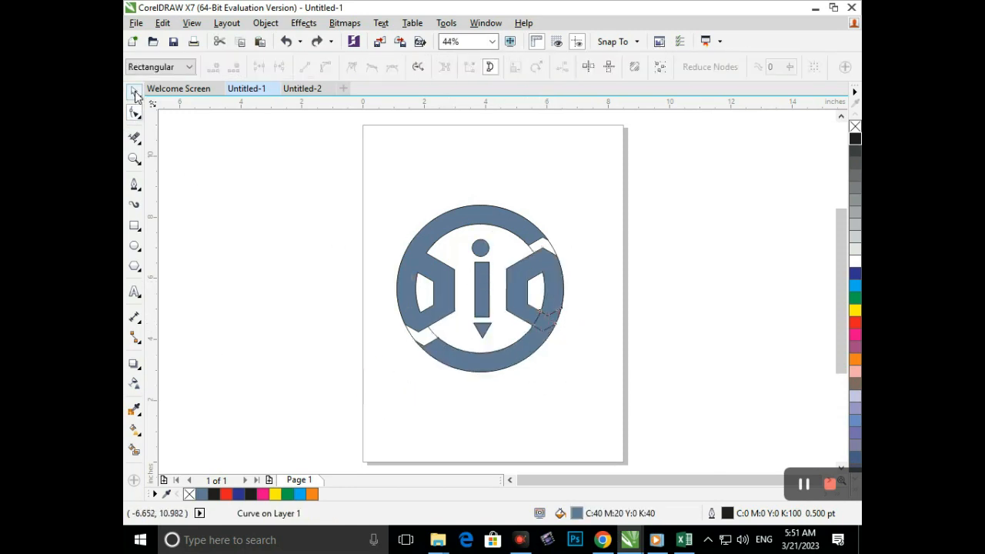
pyautogui.click(549, 374)
pyautogui.moveTo(550, 374); pyautogui.dragTo(525, 401)
pyautogui.hotkey('ctrl', 'z')
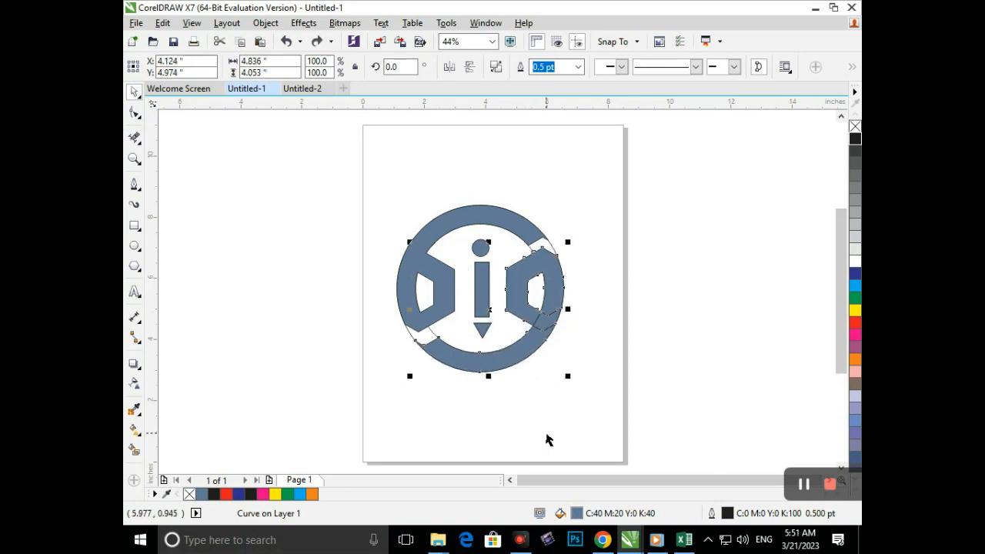
# - Clear the leftover outlines inside the lower-right shape and across the ring's gaps, and undo the test move
pyautogui.click(545, 434)
pyautogui.click(515, 359)
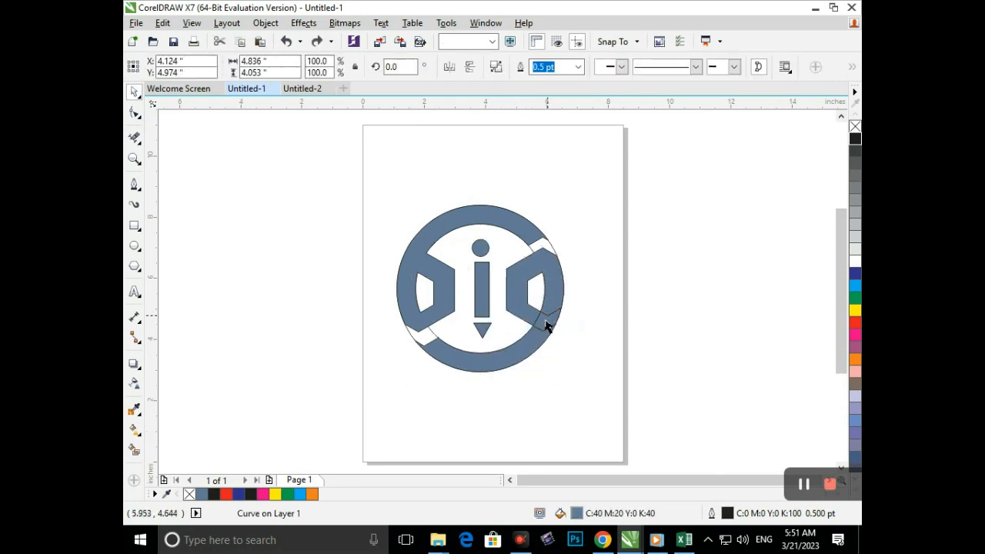
pyautogui.press('Escape')
pyautogui.press('F10')
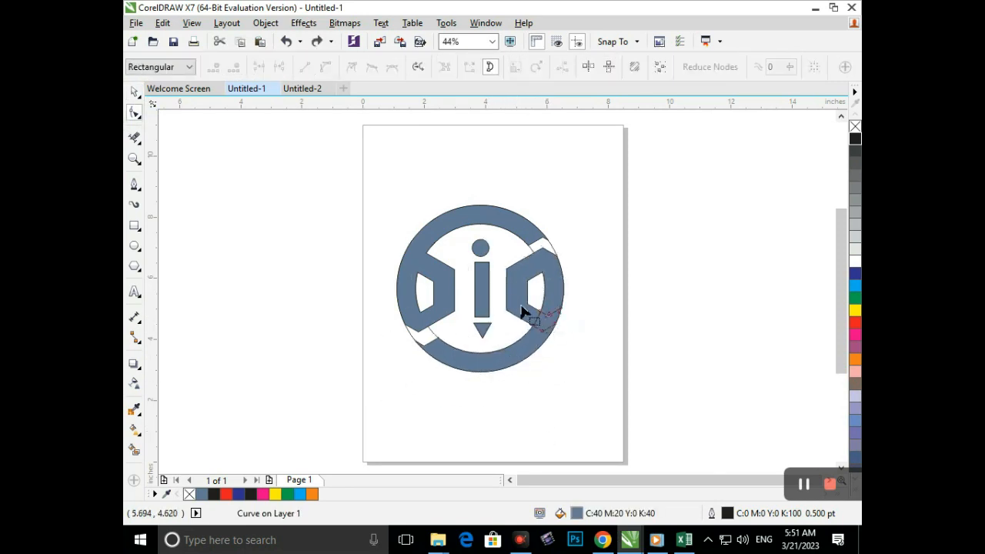
pyautogui.click(134, 92)
pyautogui.click(467, 407)
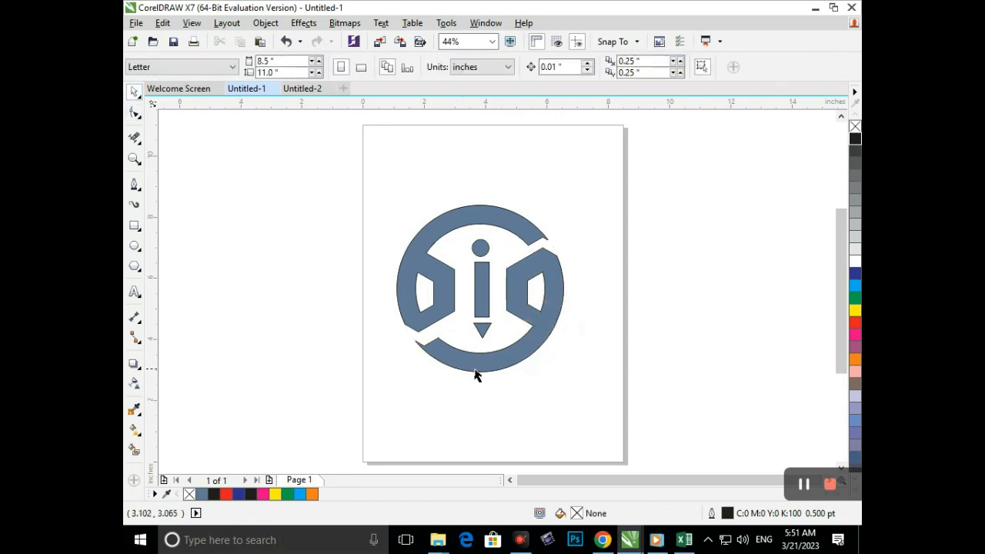
pyautogui.moveTo(501, 366); pyautogui.dragTo(538, 410)
pyautogui.hotkey('ctrl', 'z')
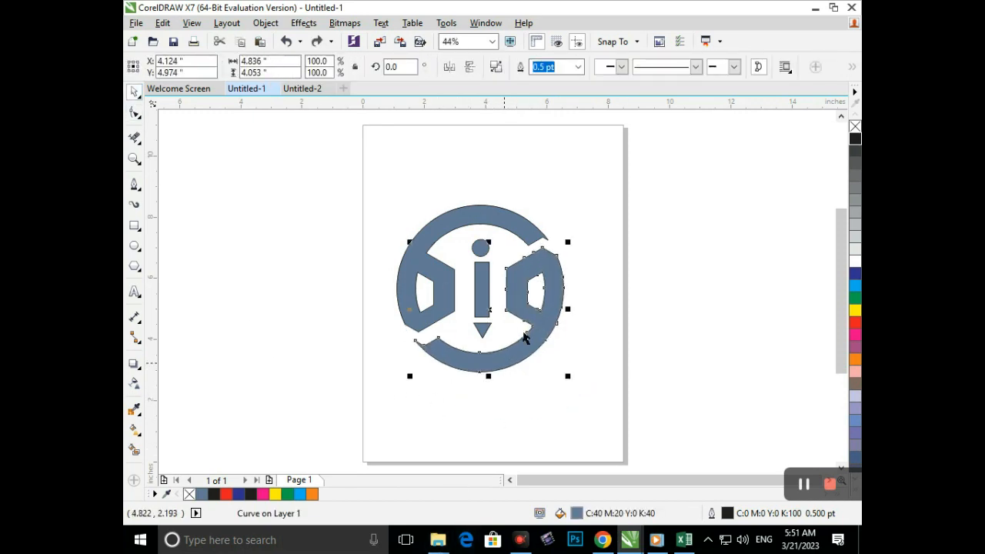
# - Fill the lower-right shape red and the upper-left shape with its dot dark blue
pyautogui.click(854, 325)
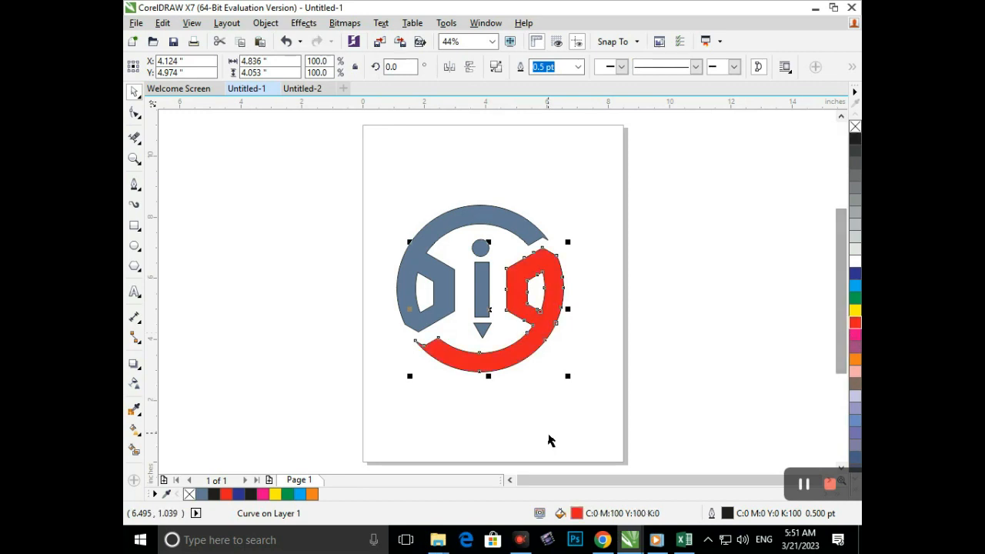
pyautogui.click(549, 435)
pyautogui.moveTo(523, 229); pyautogui.dragTo(524, 171)
pyautogui.hotkey('ctrl', 'z')
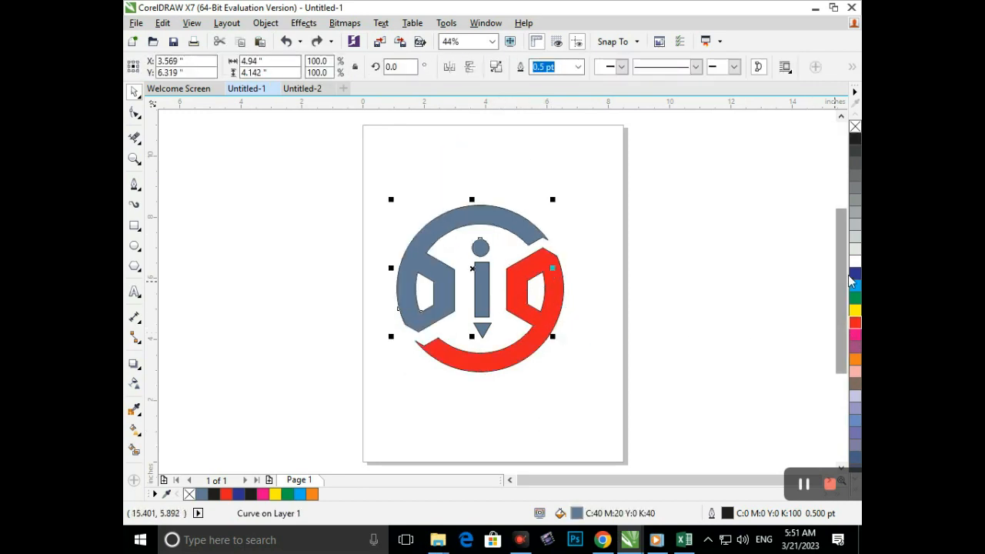
pyautogui.click(855, 274)
pyautogui.click(484, 399)
# - Fill the central vertical bar orange and the small triangle below it black
pyautogui.moveTo(479, 304); pyautogui.dragTo(455, 311)
pyautogui.hotkey('ctrl', 'z')
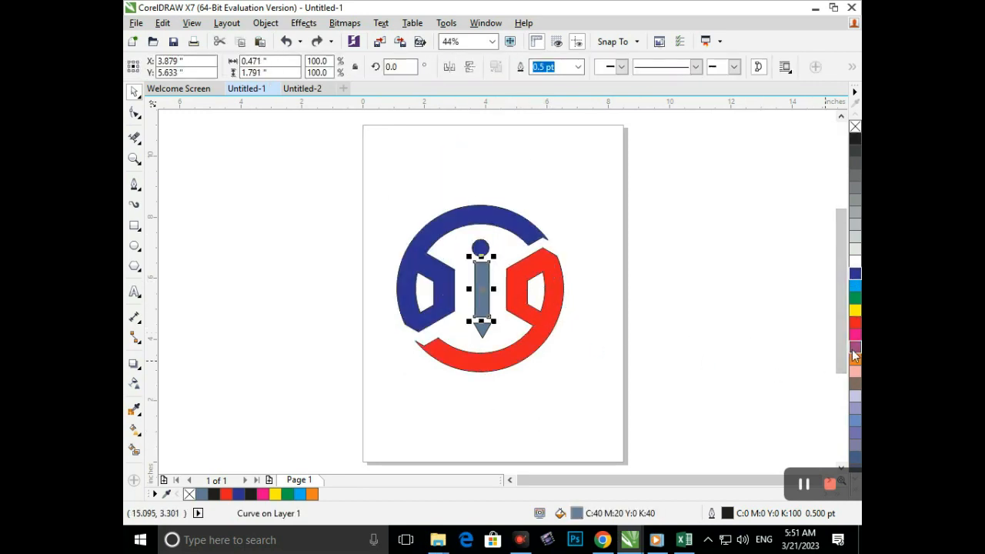
pyautogui.click(855, 359)
pyautogui.click(452, 342)
pyautogui.click(479, 332)
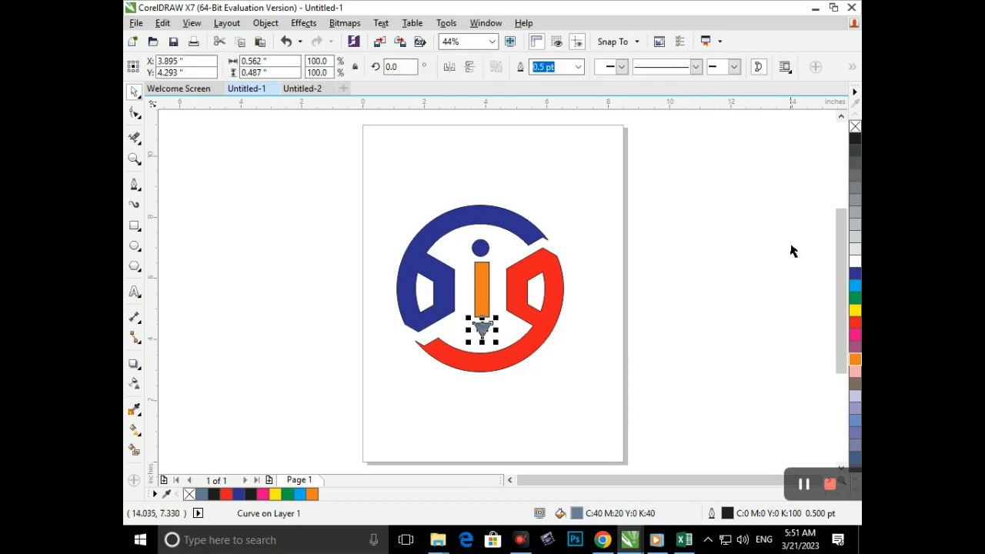
pyautogui.click(855, 322)
pyautogui.click(624, 381)
pyautogui.click(480, 332)
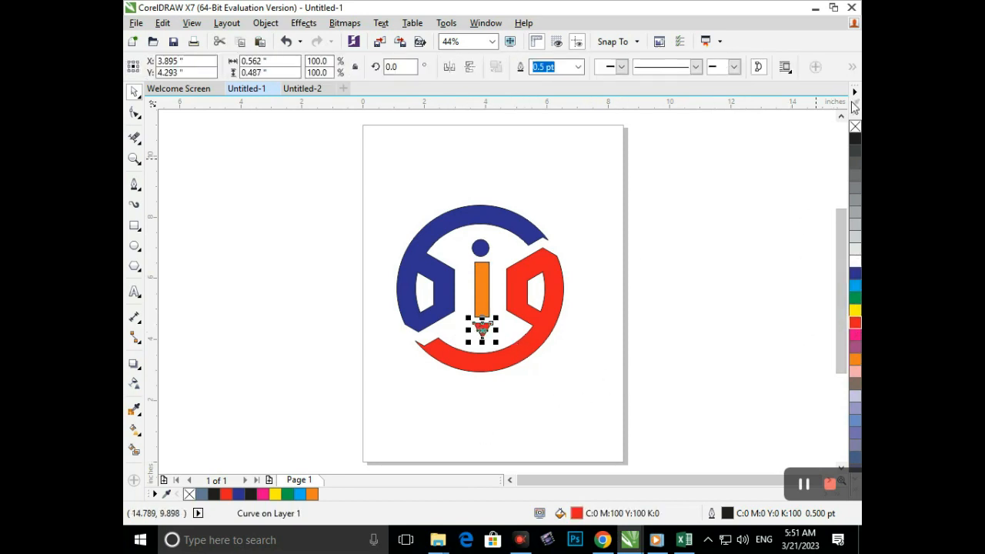
pyautogui.click(853, 140)
# - Try filling the upper-left shape and its dot black, and undo the test move
pyautogui.click(470, 275)
pyautogui.click(482, 251)
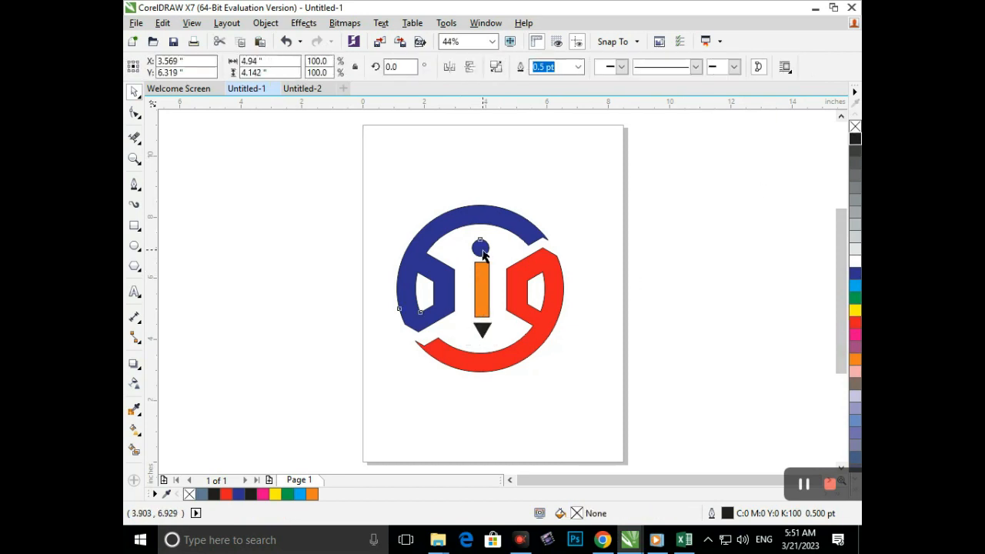
pyautogui.click(854, 140)
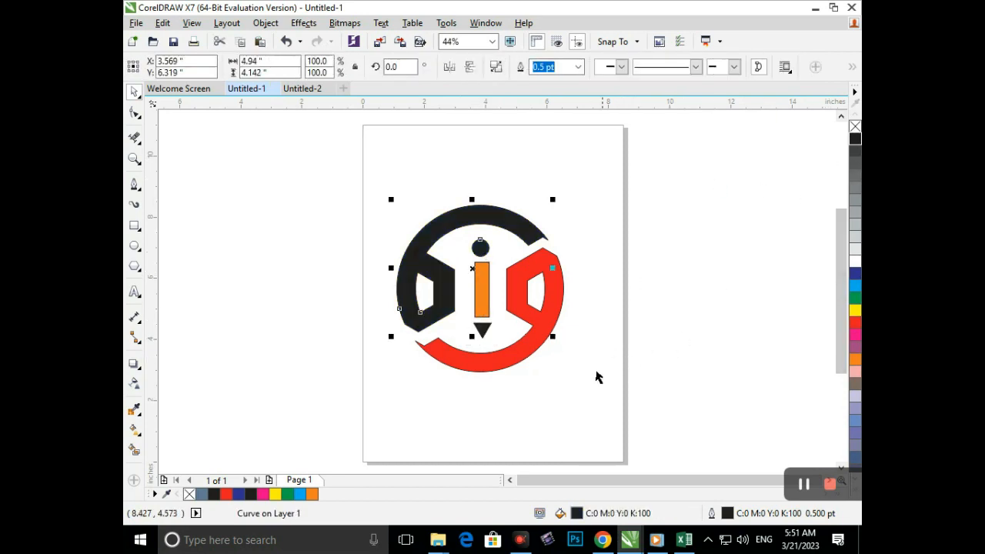
pyautogui.click(555, 429)
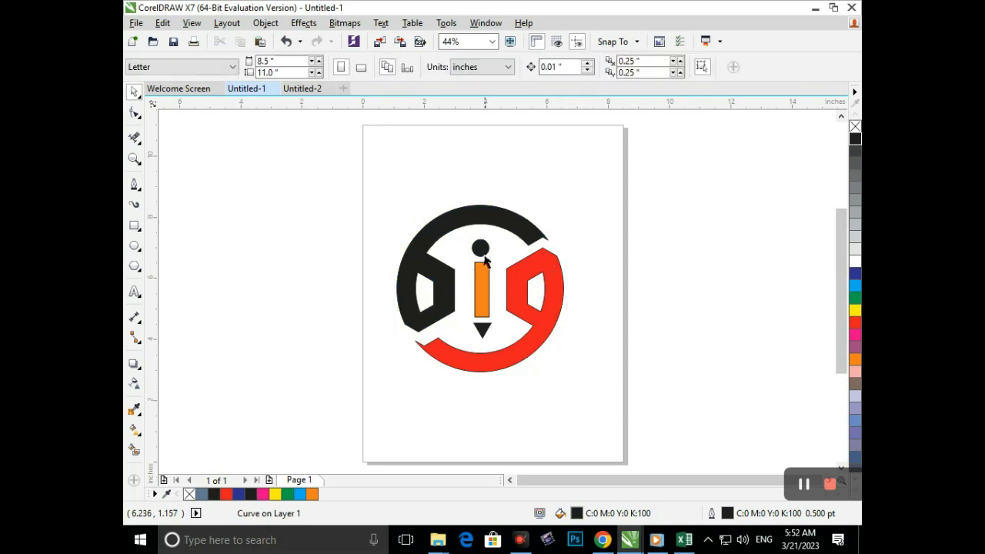
pyautogui.moveTo(485, 252); pyautogui.dragTo(507, 262)
pyautogui.hotkey('ctrl', 'z')
# - Try breaking the black upper-left shape apart to separate its dot, then undo it
pyautogui.click(260, 24)
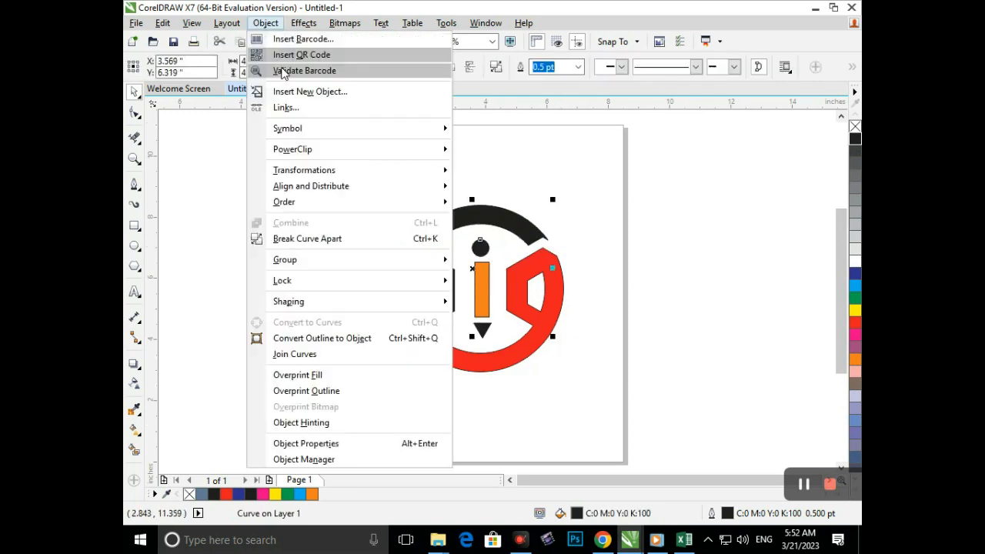
pyautogui.click(295, 239)
pyautogui.click(301, 255)
pyautogui.click(481, 253)
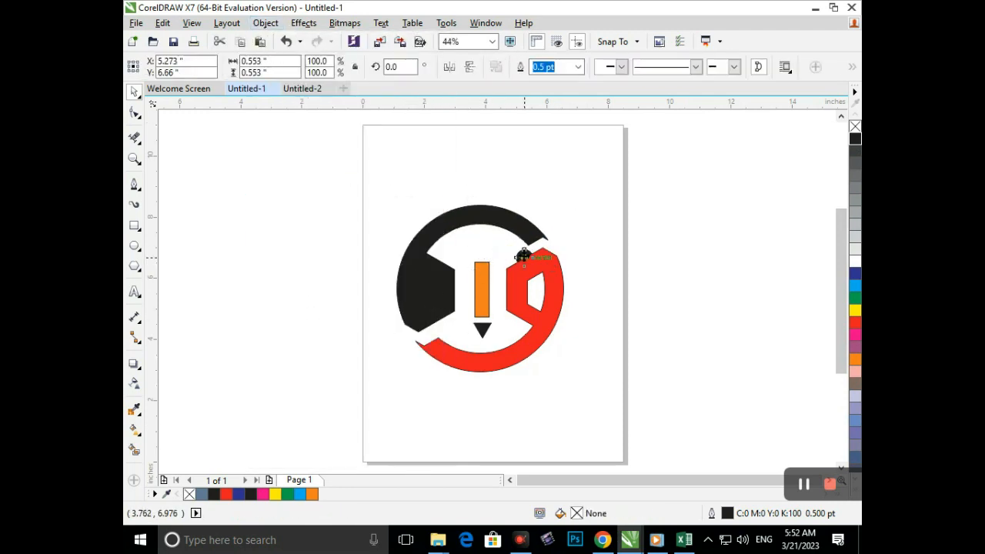
pyautogui.hotkey('ctrl', 'z')
# - Repeat the Break Curve Apart attempt on the black arc, hexagon and dot shape
pyautogui.click(434, 400)
pyautogui.click(481, 254)
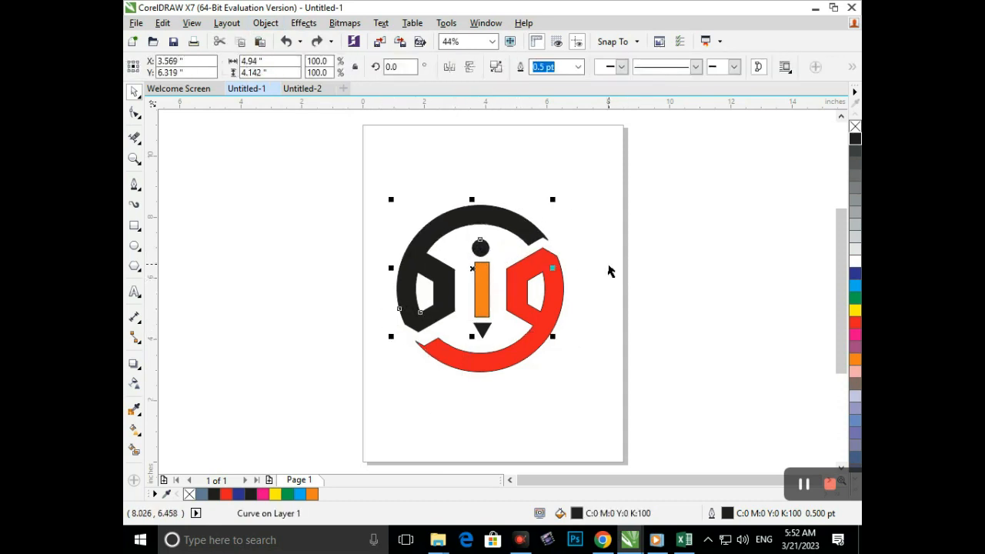
pyautogui.click(266, 23)
pyautogui.click(301, 239)
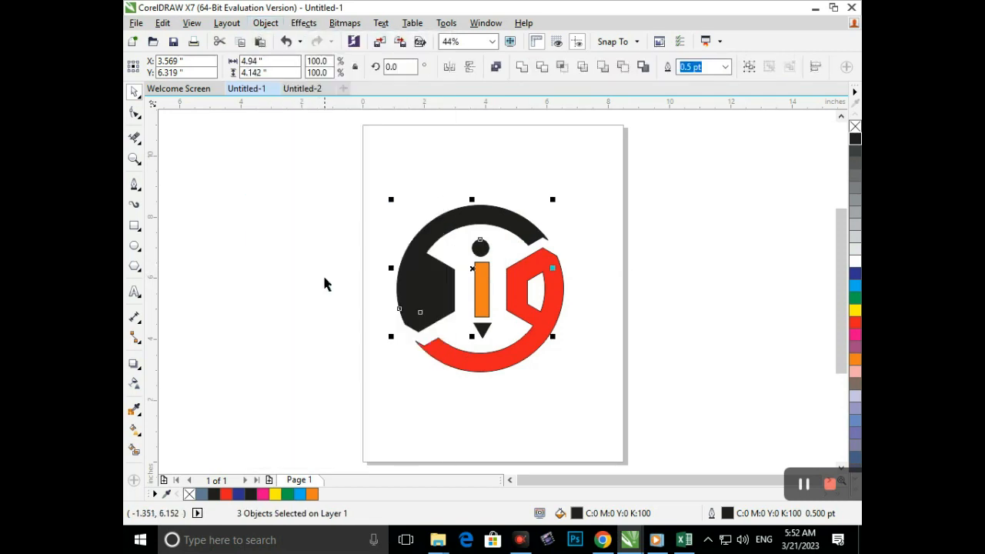
pyautogui.click(325, 285)
# - Test-move the blue upper-left shape together with its dot twice and undo both moves
pyautogui.moveTo(444, 287); pyautogui.dragTo(366, 265)
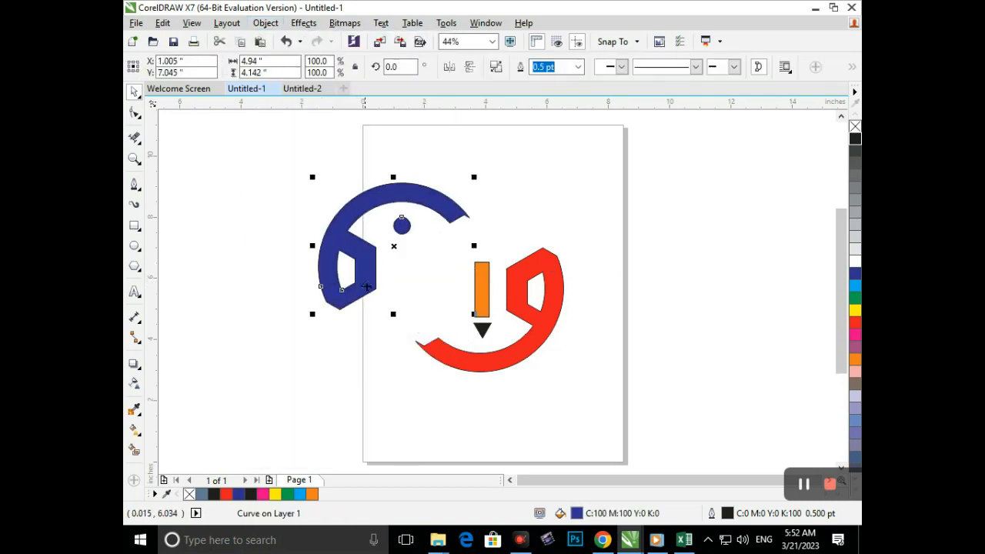
pyautogui.hotkey('ctrl', 'z')
pyautogui.click(406, 351)
pyautogui.moveTo(481, 253); pyautogui.dragTo(510, 246)
pyautogui.hotkey('ctrl', 'z')
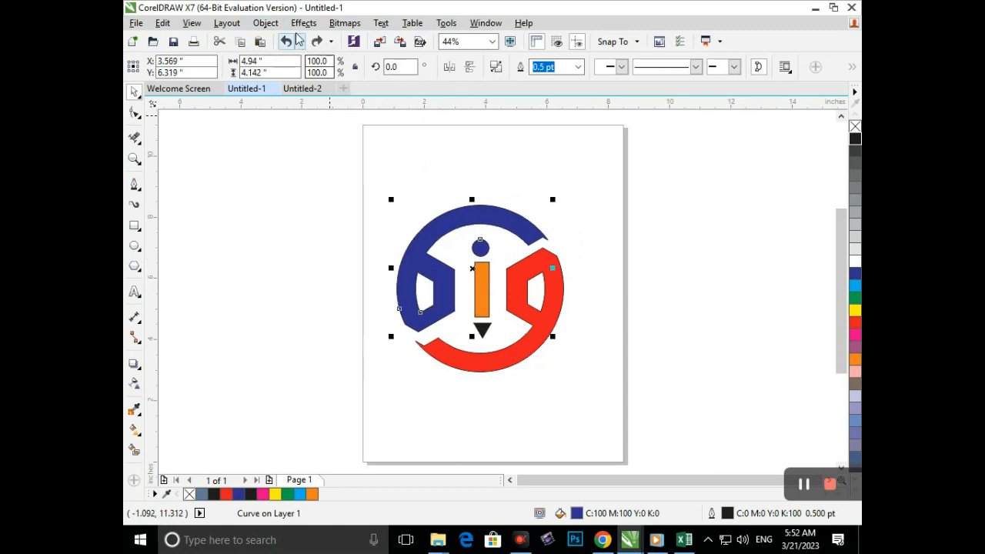
# - Try breaking the blue upper-left shape apart into separate objects
pyautogui.click(280, 25)
pyautogui.click(307, 240)
pyautogui.click(292, 266)
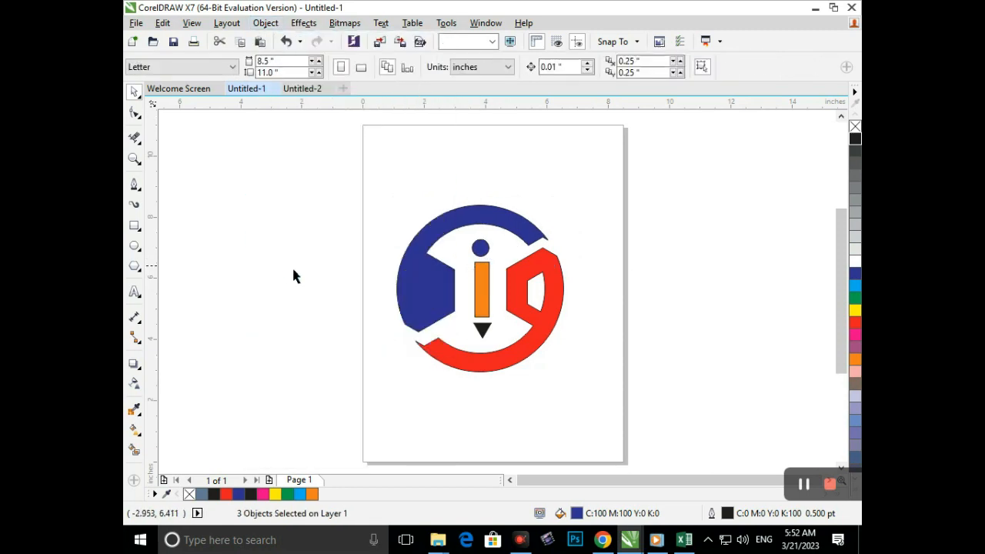
# - Undo the break-apart and the blue, orange and triangle fills, and undo a test move of the upper-left shape
pyautogui.hotkey('ctrl', 'z')
pyautogui.hotkey('ctrl', 'z')
pyautogui.hotkey('ctrl', 'z')
pyautogui.hotkey('ctrl', 'z')
pyautogui.hotkey('ctrl', 'z')
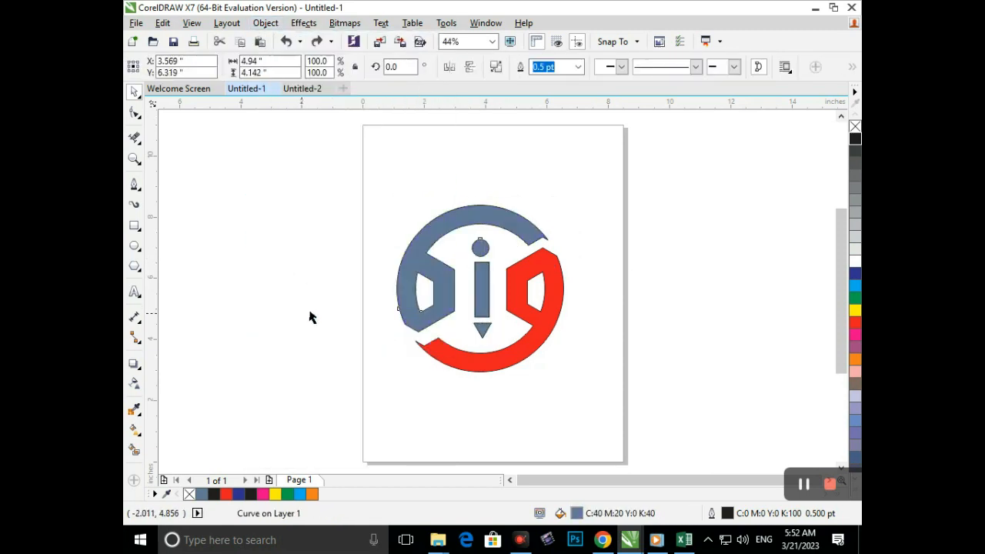
pyautogui.moveTo(408, 271); pyautogui.dragTo(354, 256)
pyautogui.hotkey('ctrl', 'z')
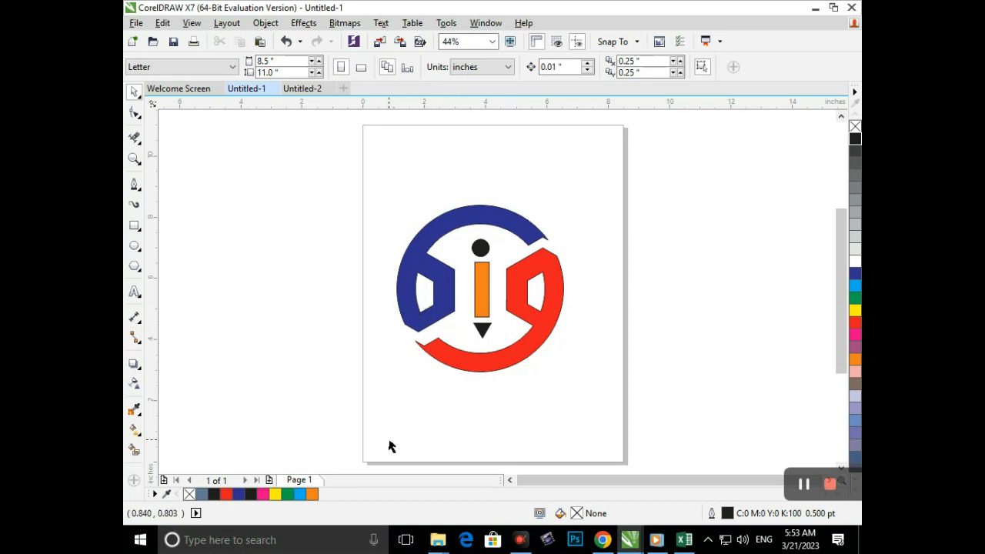
# - Move all the logo's pieces together slightly to the right, centring them at about X 4.11", Y 5.627"
pyautogui.moveTo(406, 166); pyautogui.dragTo(622, 451)
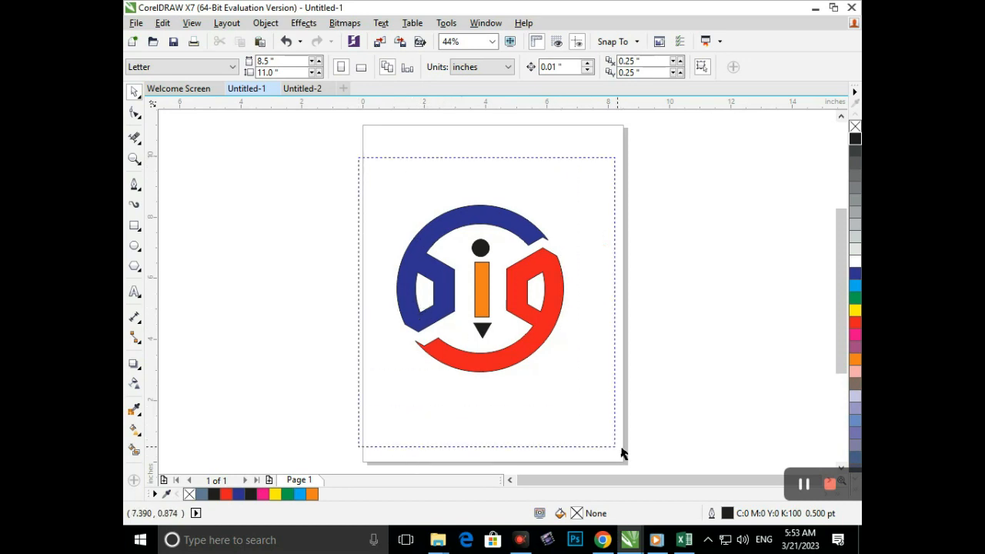
pyautogui.moveTo(457, 371); pyautogui.dragTo(466, 370)
pyautogui.click(428, 463)
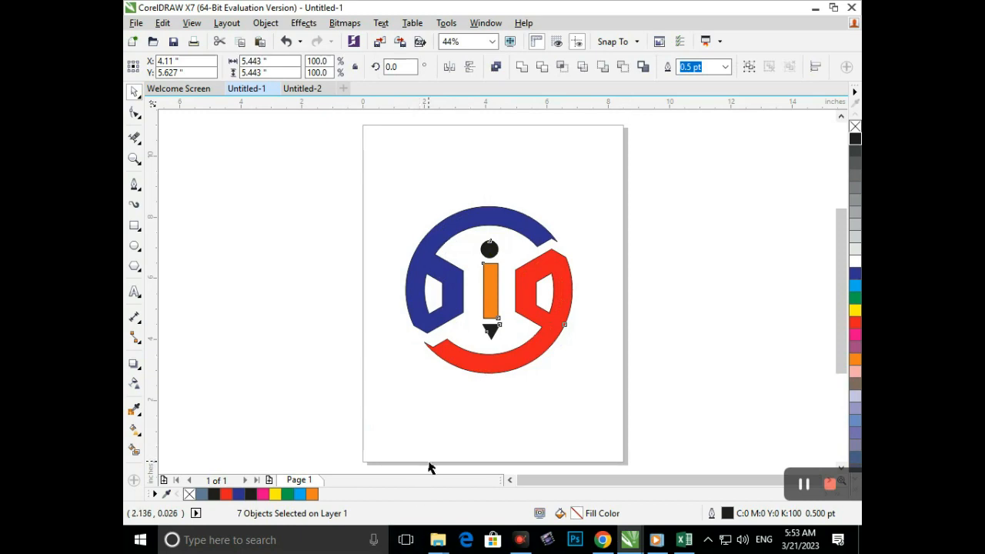